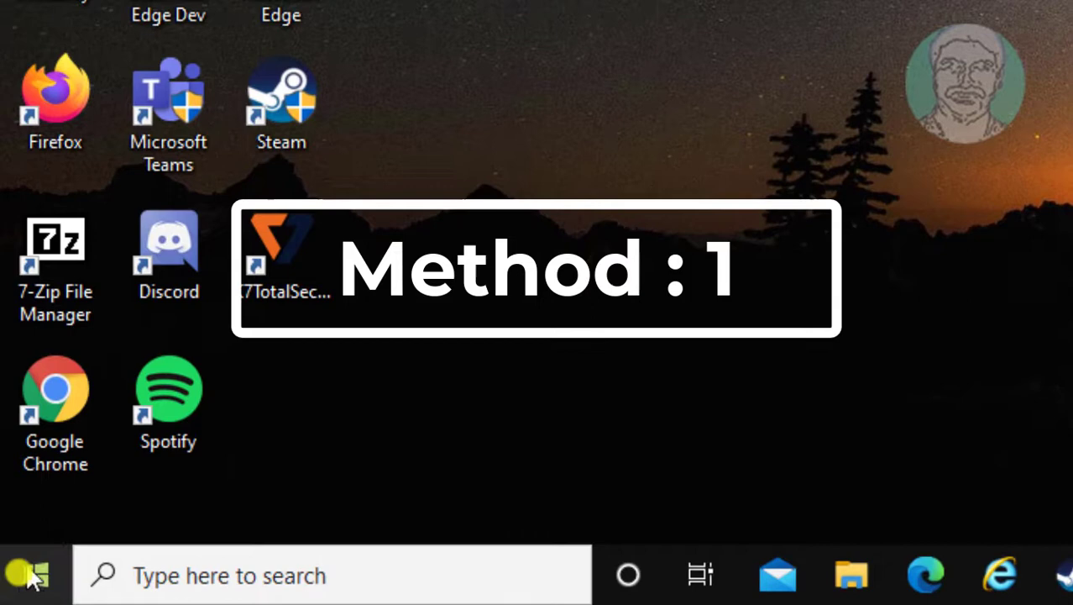
Run 'devicepairingwizard' from the Run dialog to open the Add a device search.
right_click(25, 577)
click(86, 425)
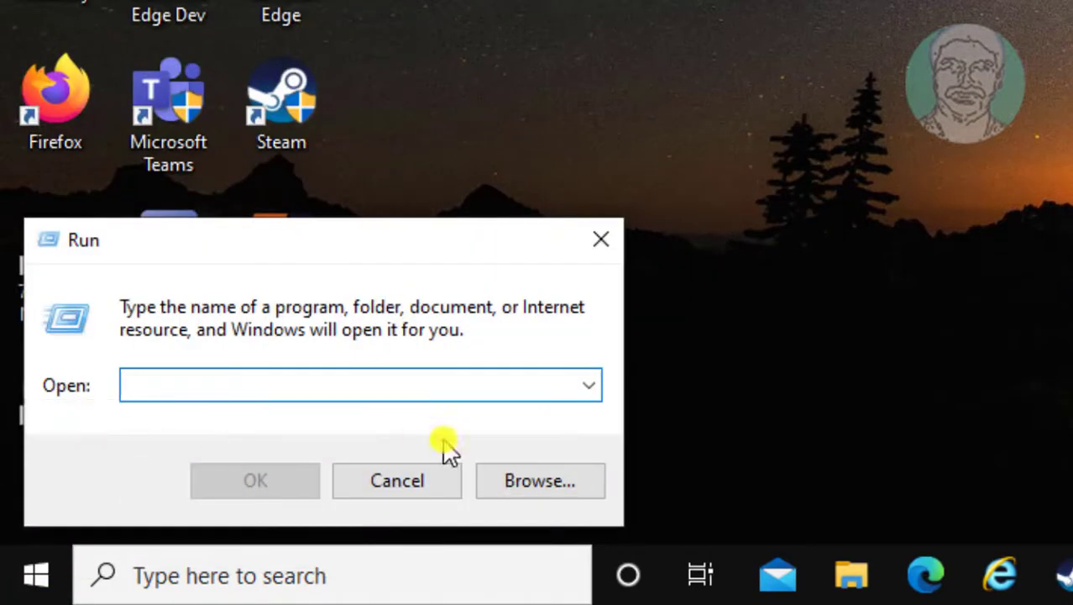
text(devicepairing)
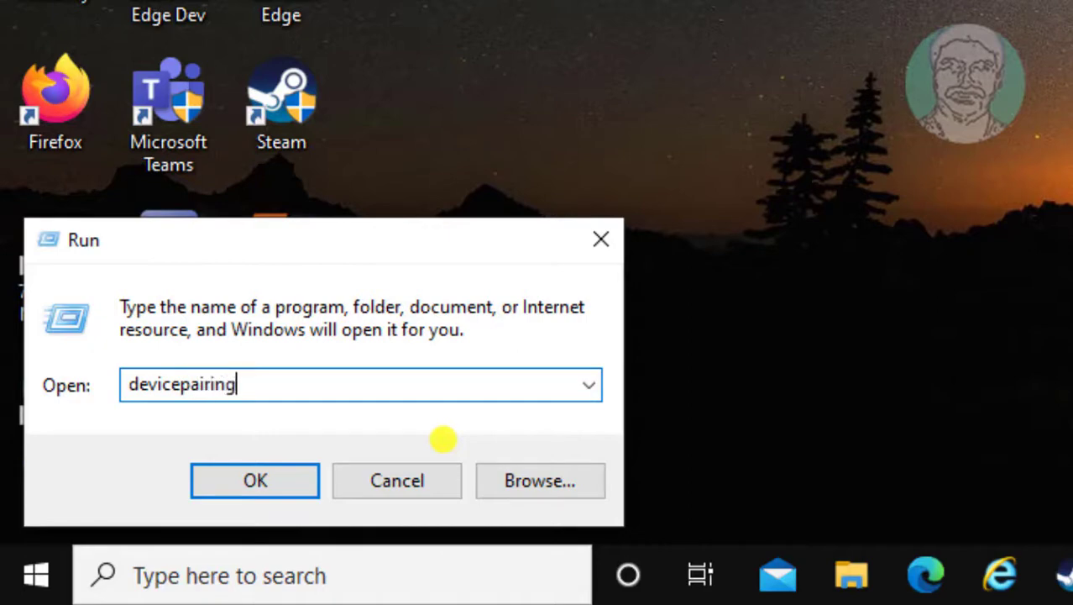
text(wizard)
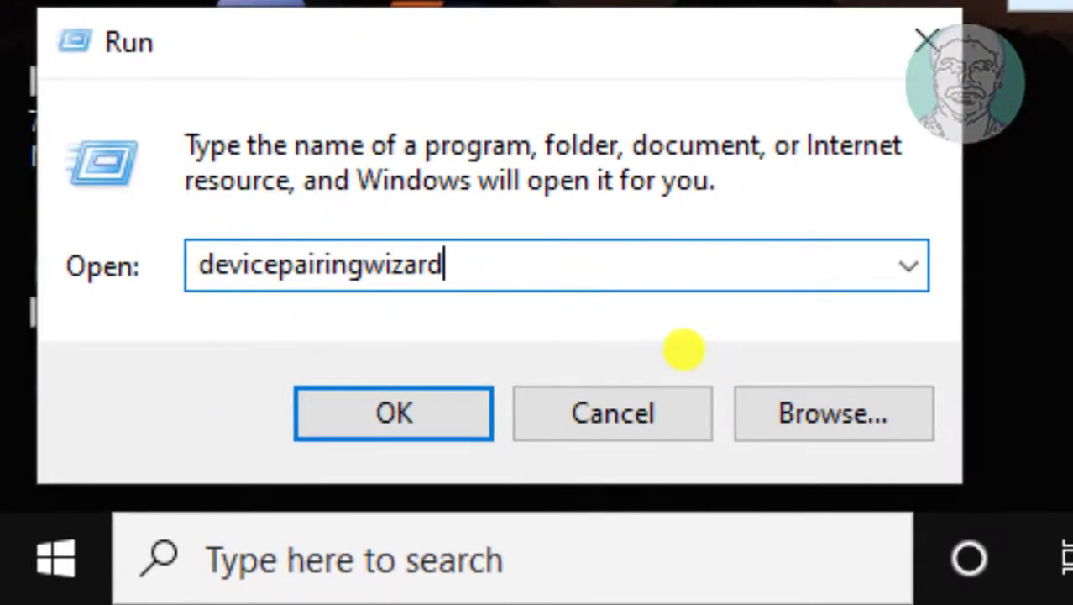
click(454, 416)
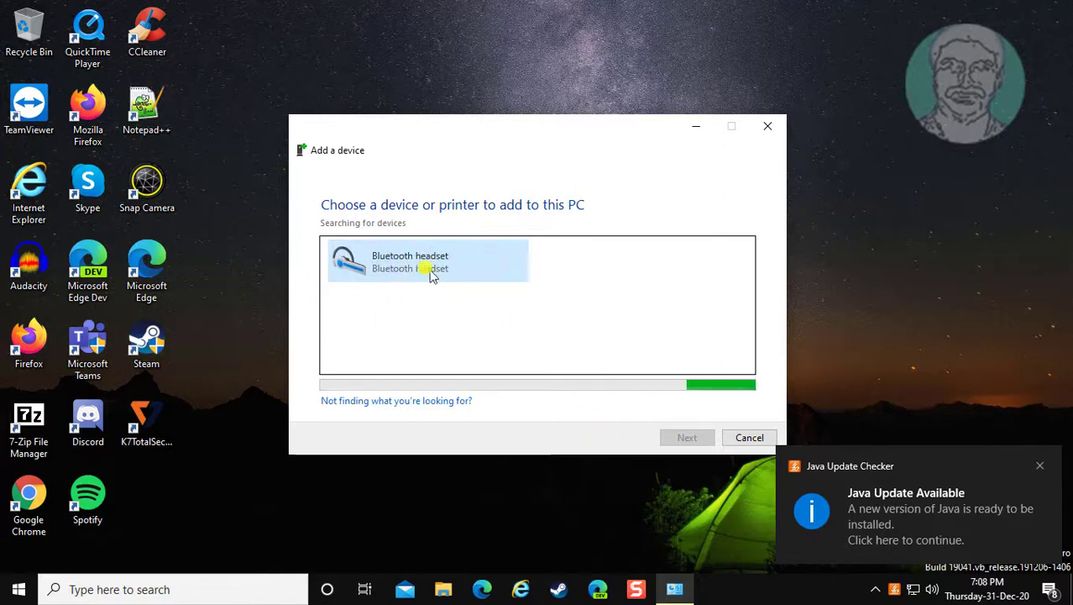
Add the found Bluetooth headset and dismiss the Java update notification.
click(427, 273)
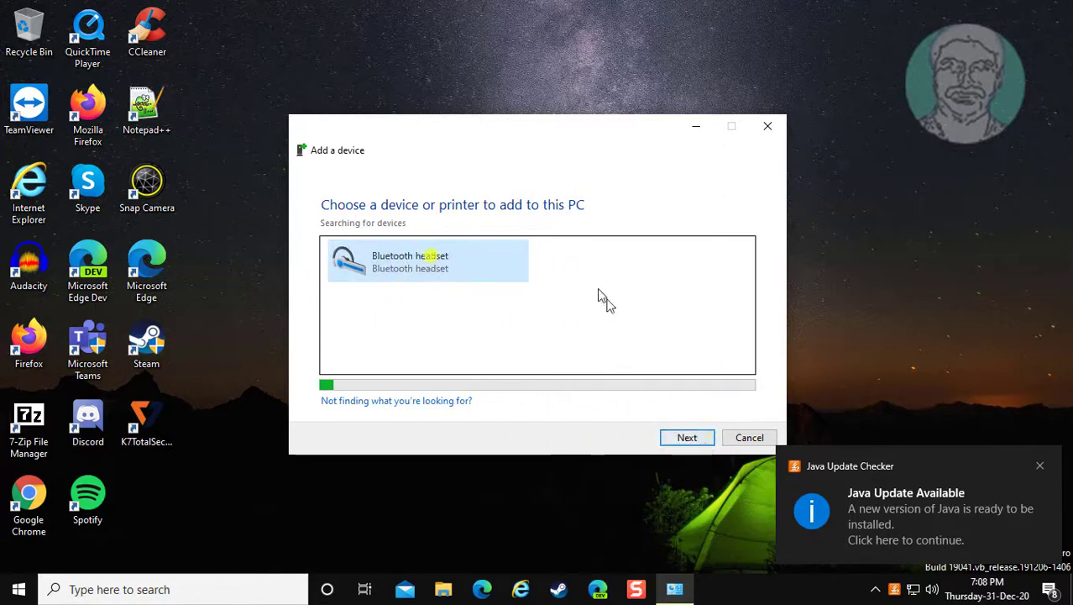
click(687, 437)
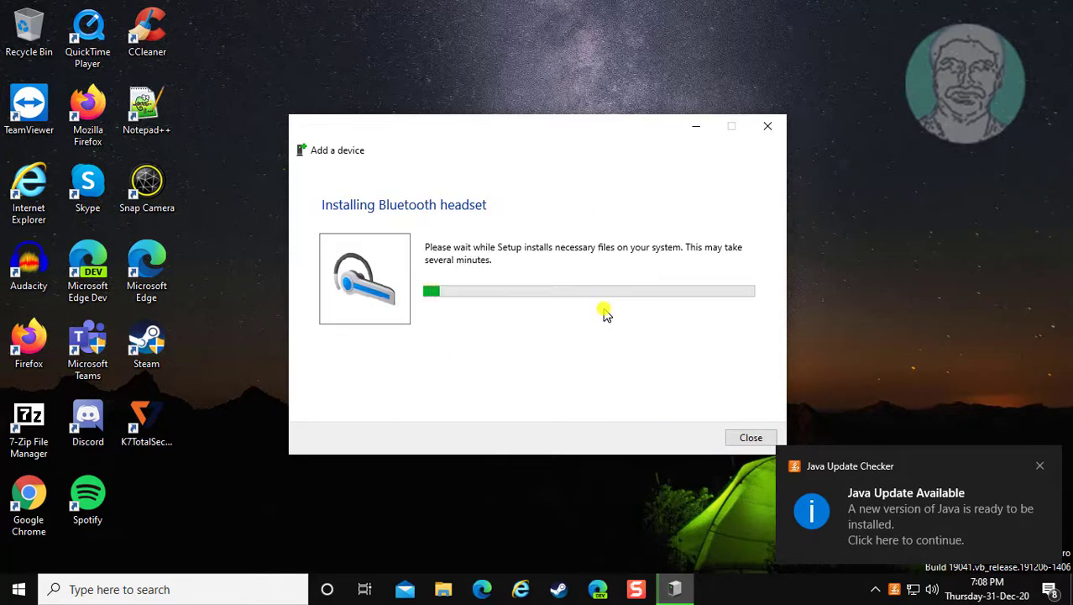
click(1040, 465)
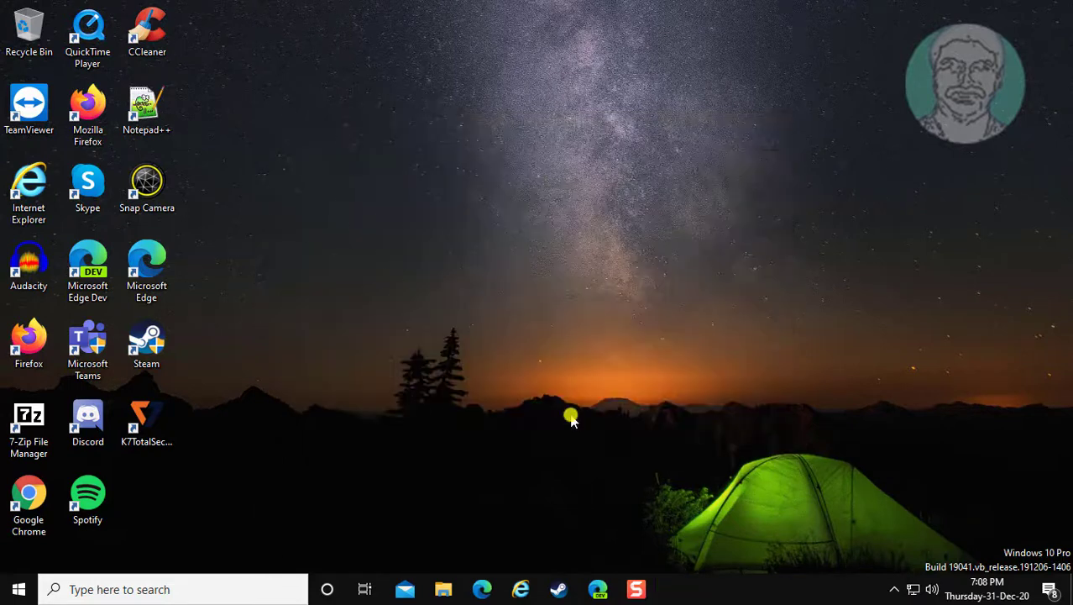
click(17, 589)
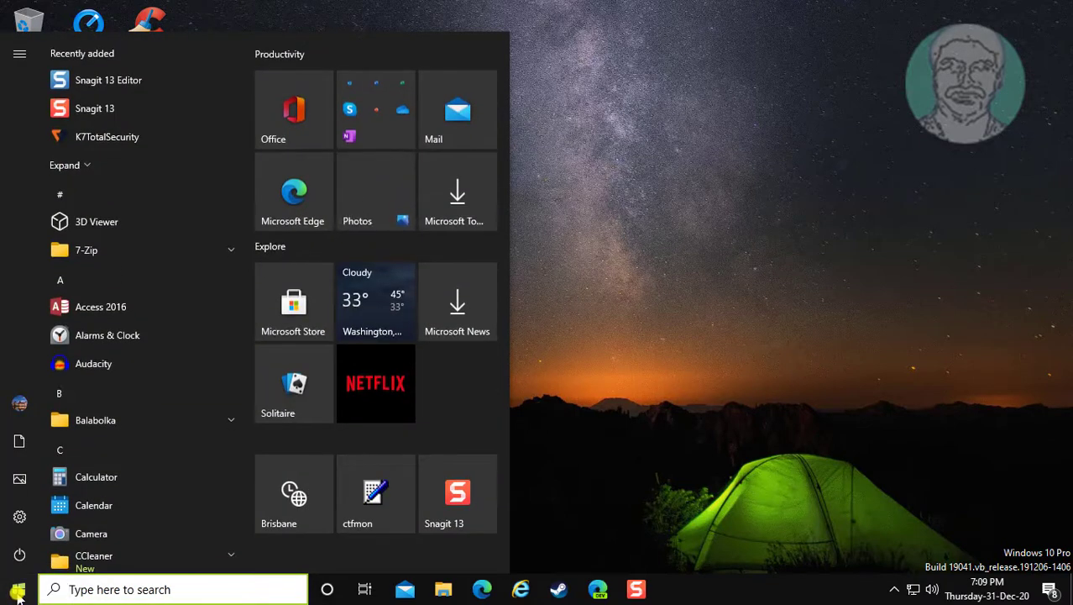
click(21, 516)
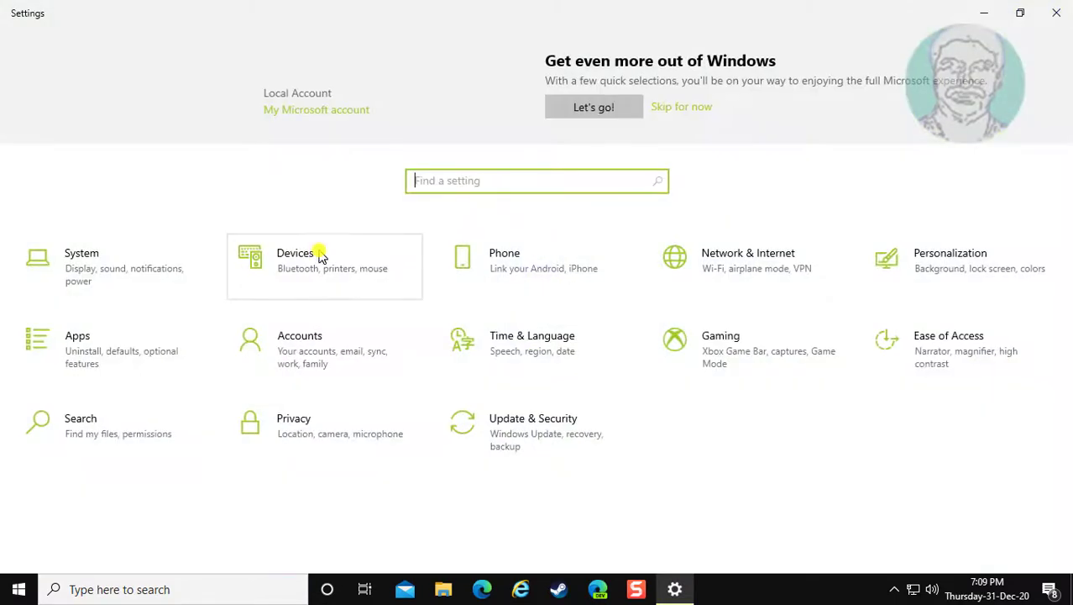
click(320, 256)
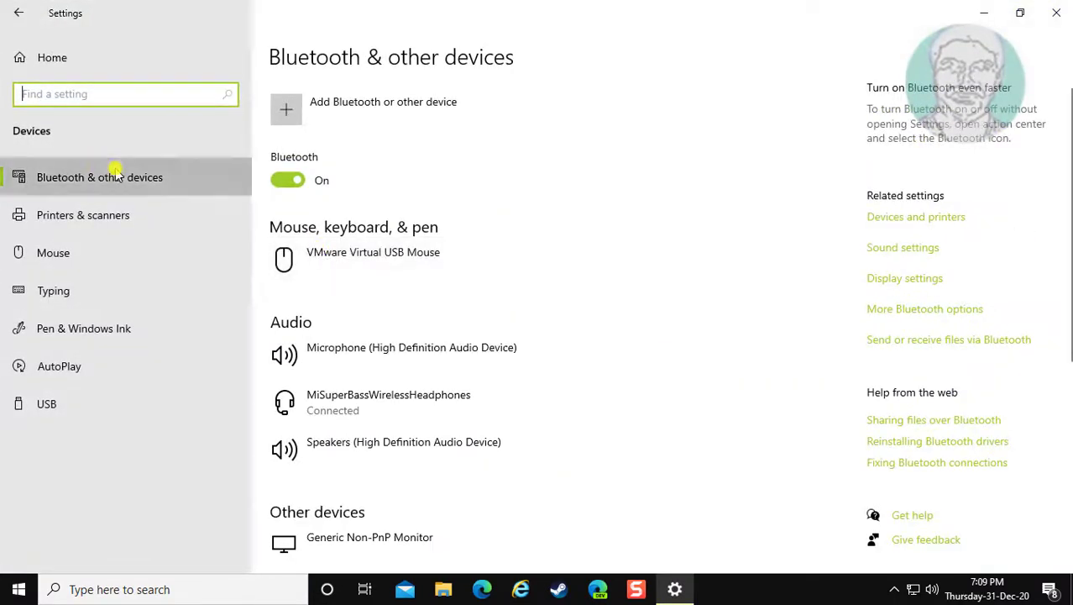
click(116, 173)
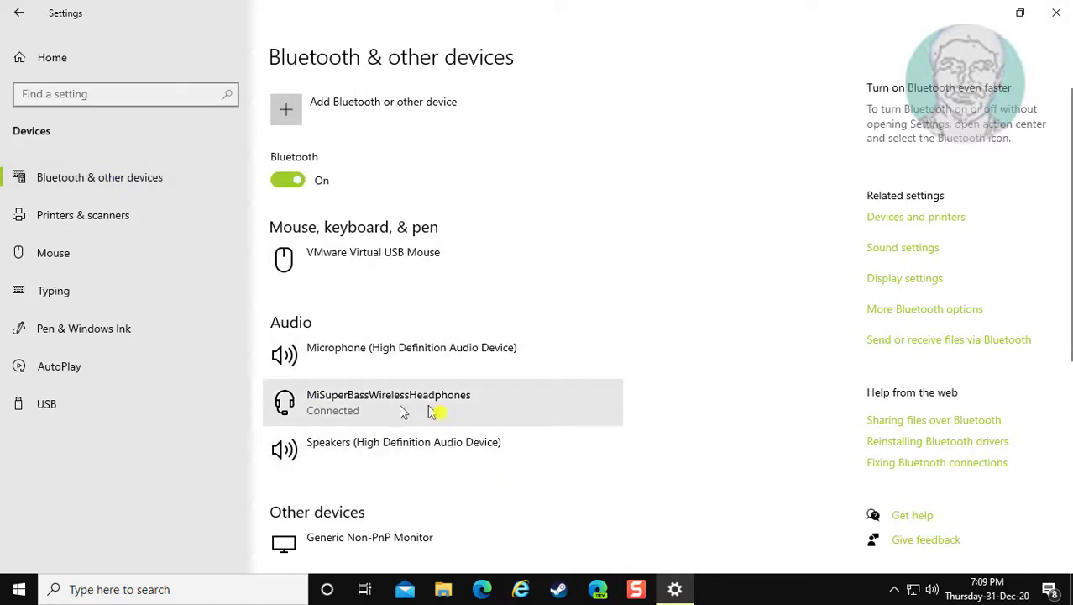
click(521, 410)
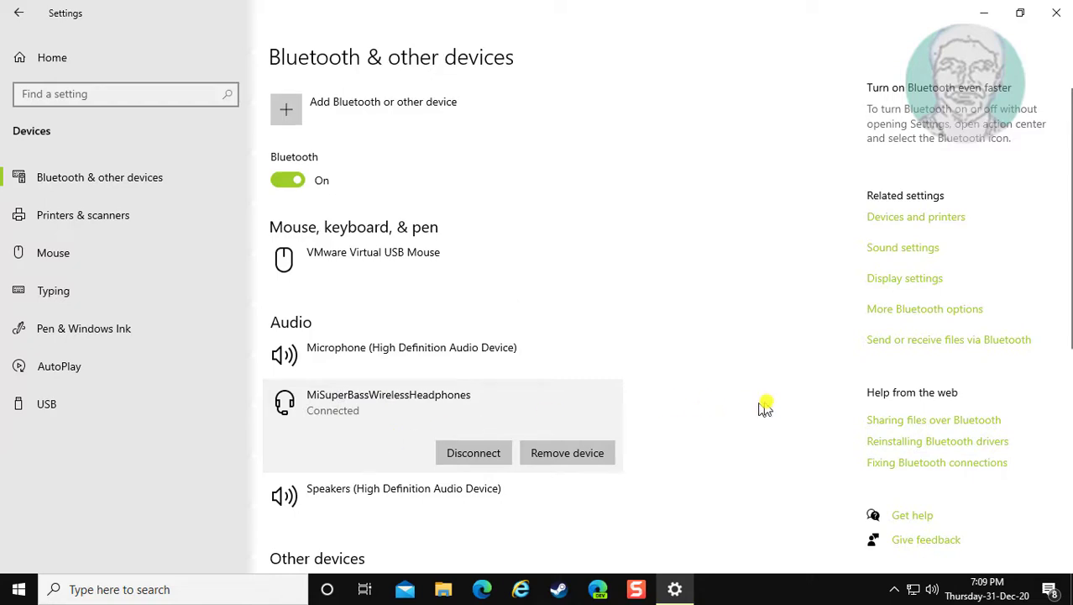
click(1057, 12)
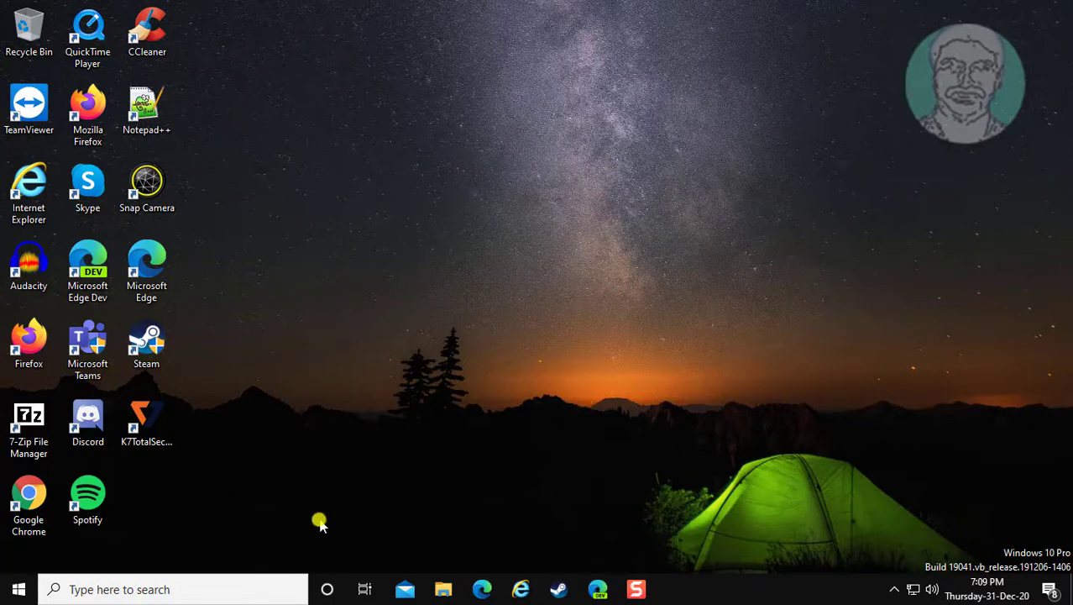
Search for 'regedit' and launch Registry Editor as administrator, approving the UAC prompt.
click(106, 588)
text(reg)
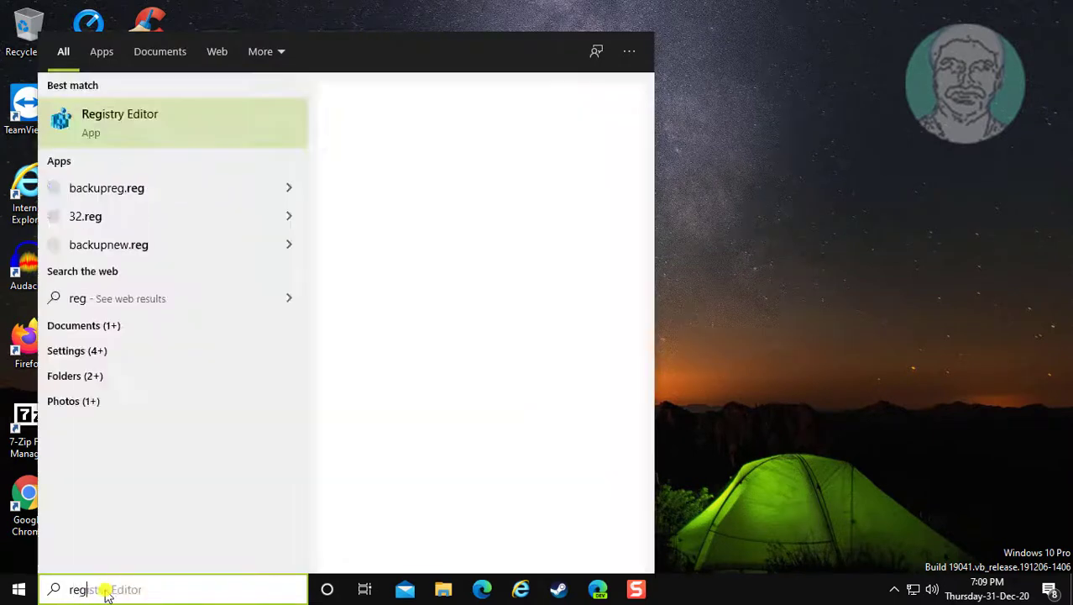
text(edit)
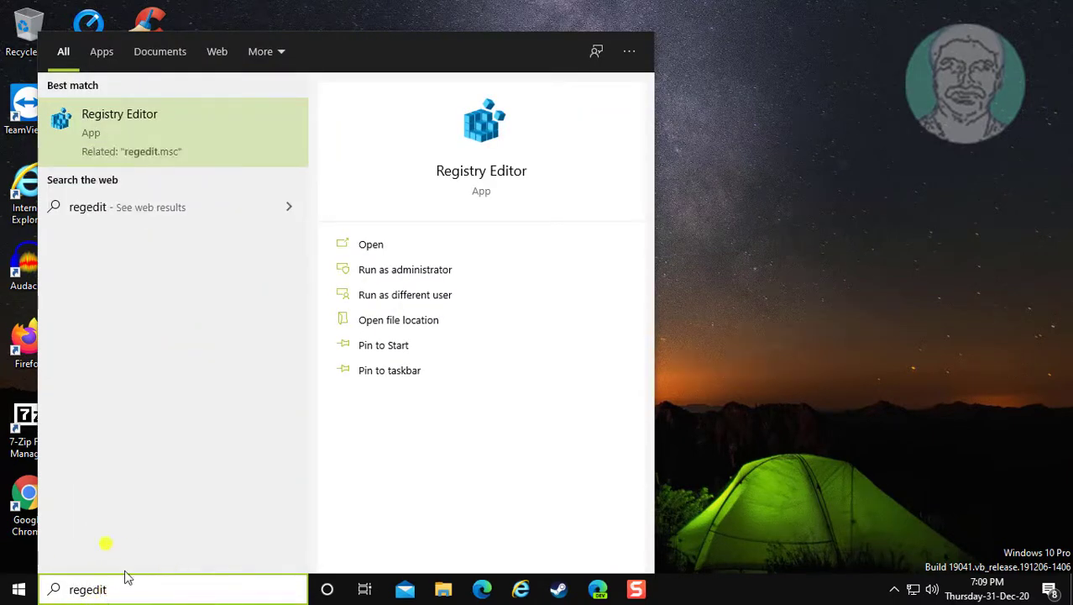
right_click(182, 143)
click(274, 151)
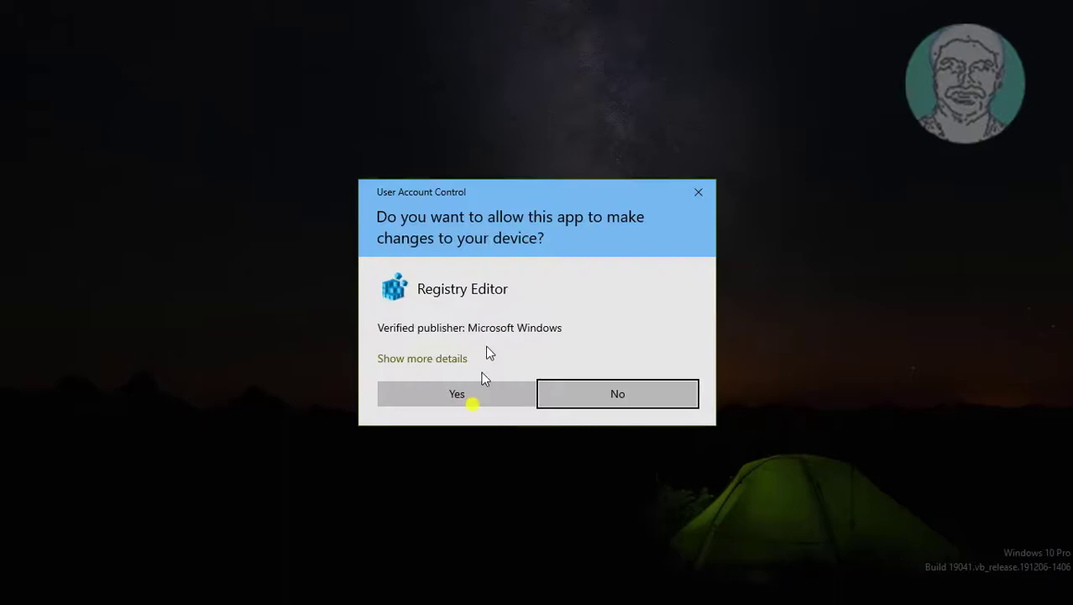
click(462, 394)
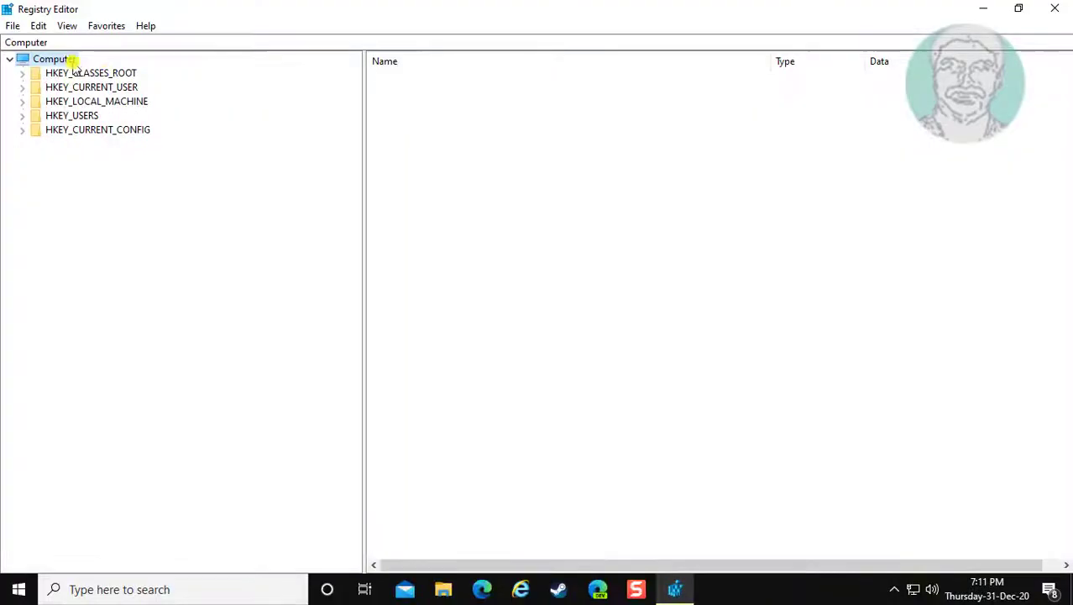
Expand HKEY_USERS\.DEFAULT\Software\Microsoft\Windows and select the CurrentVersion key.
click(92, 119)
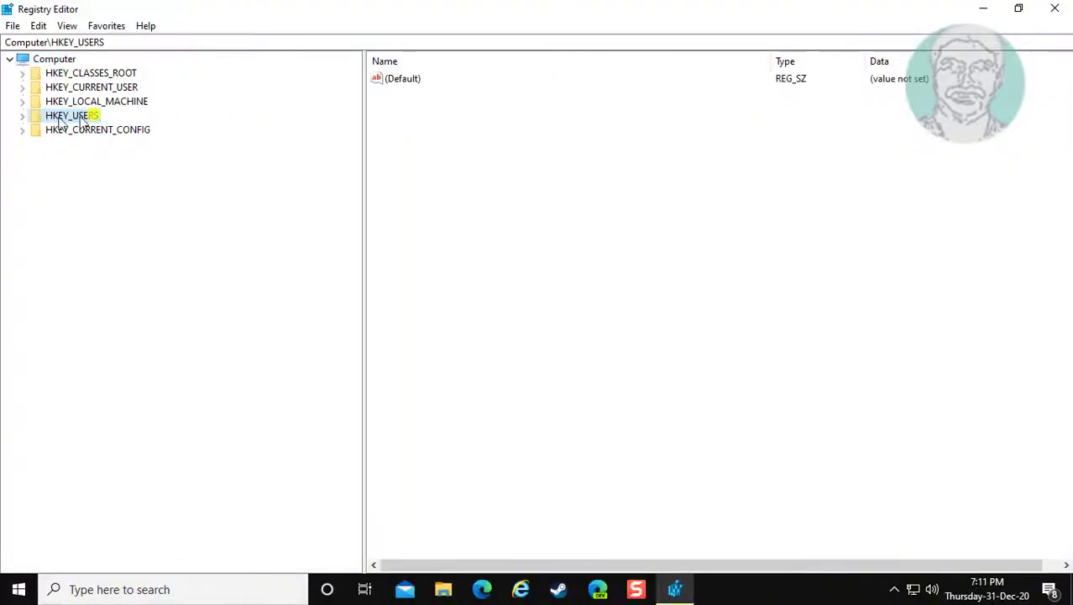
click(22, 120)
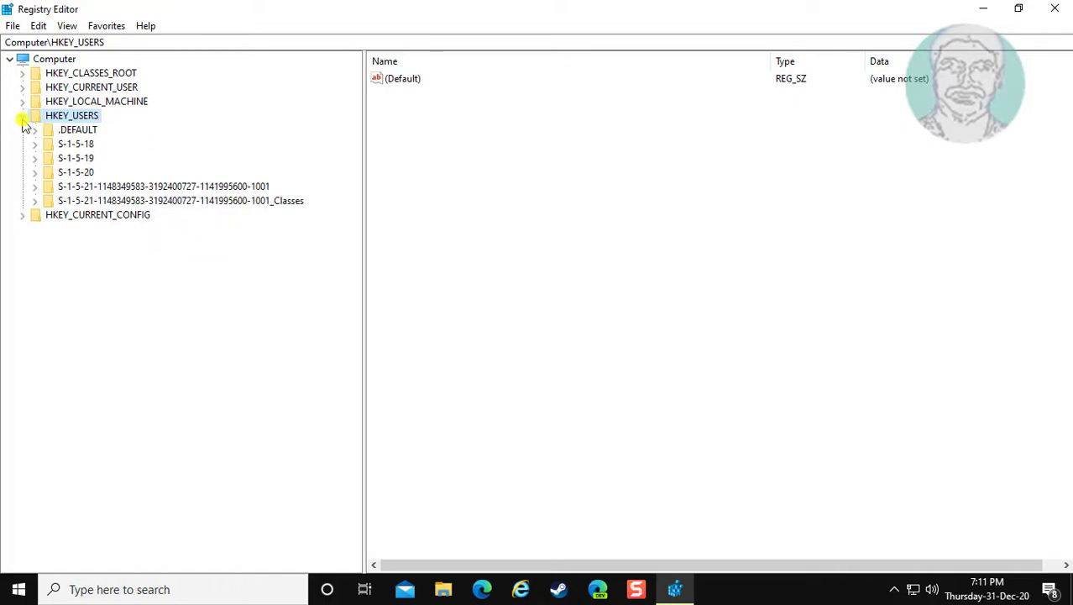
click(85, 133)
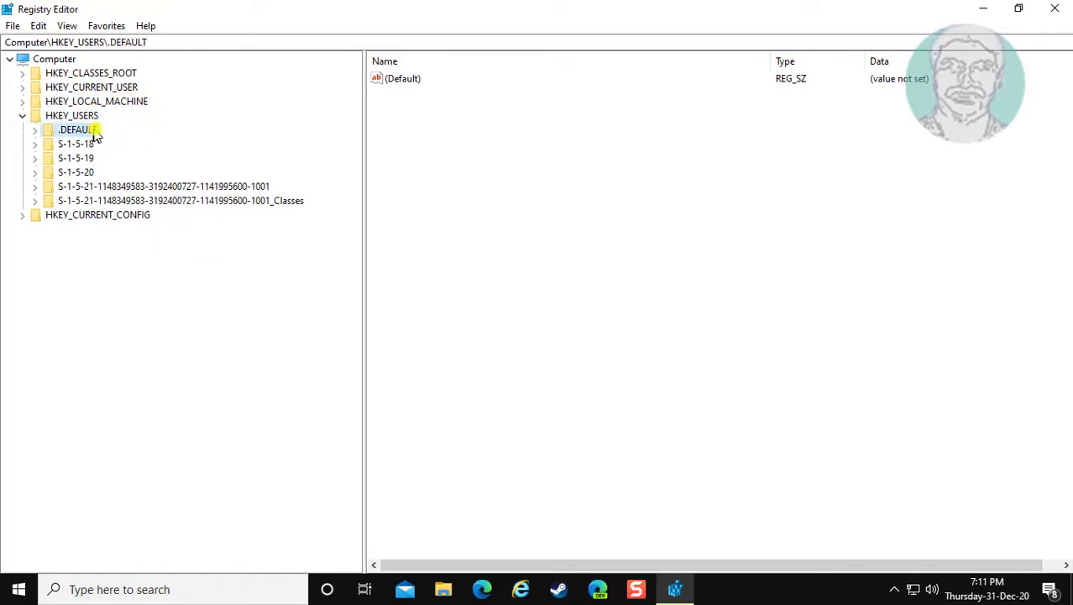
click(34, 130)
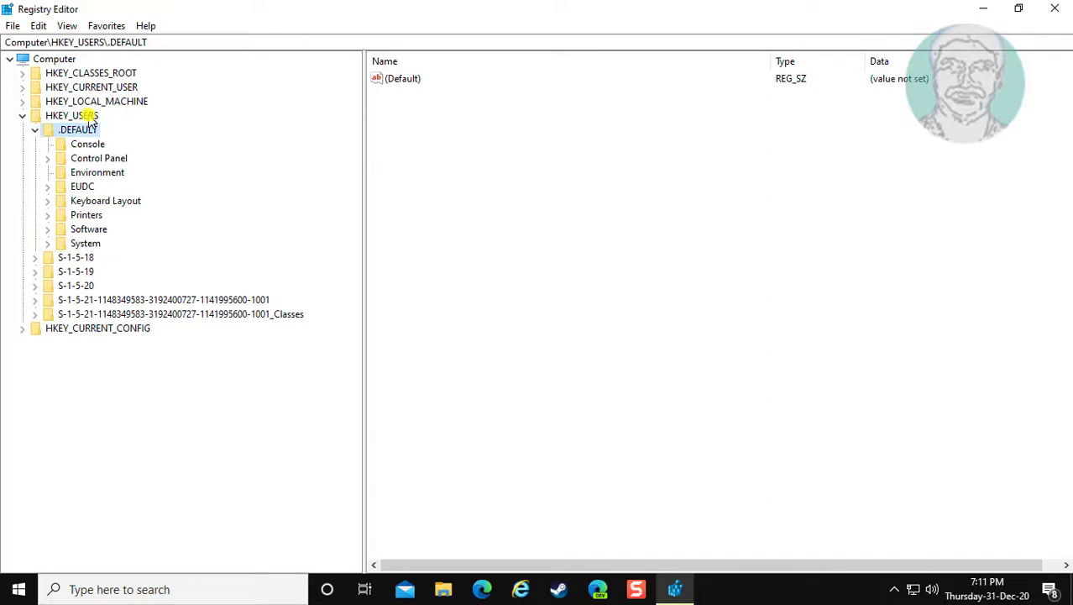
click(85, 232)
click(47, 231)
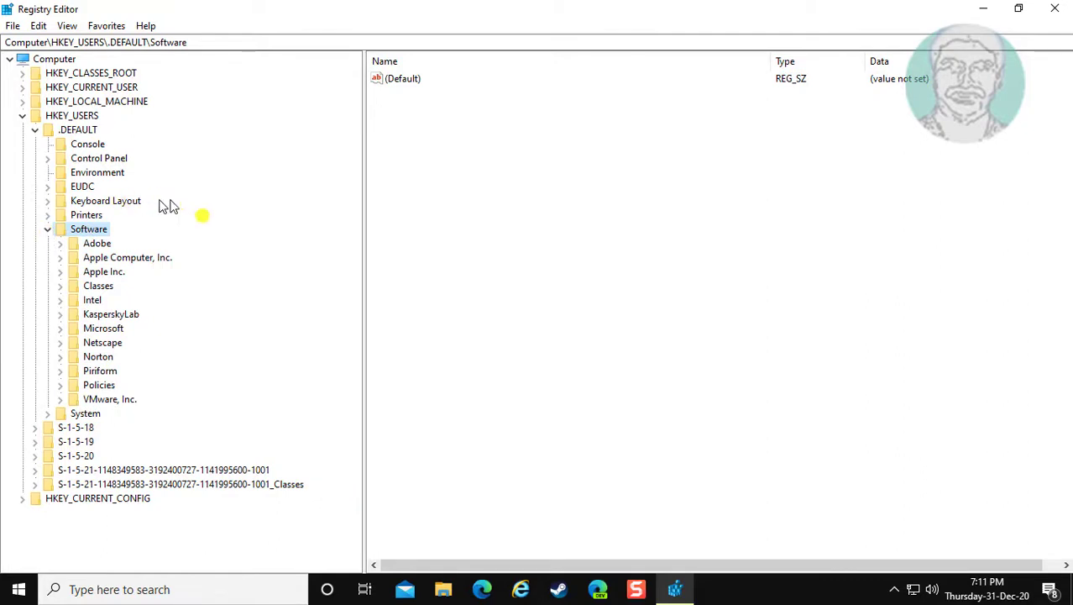
click(103, 328)
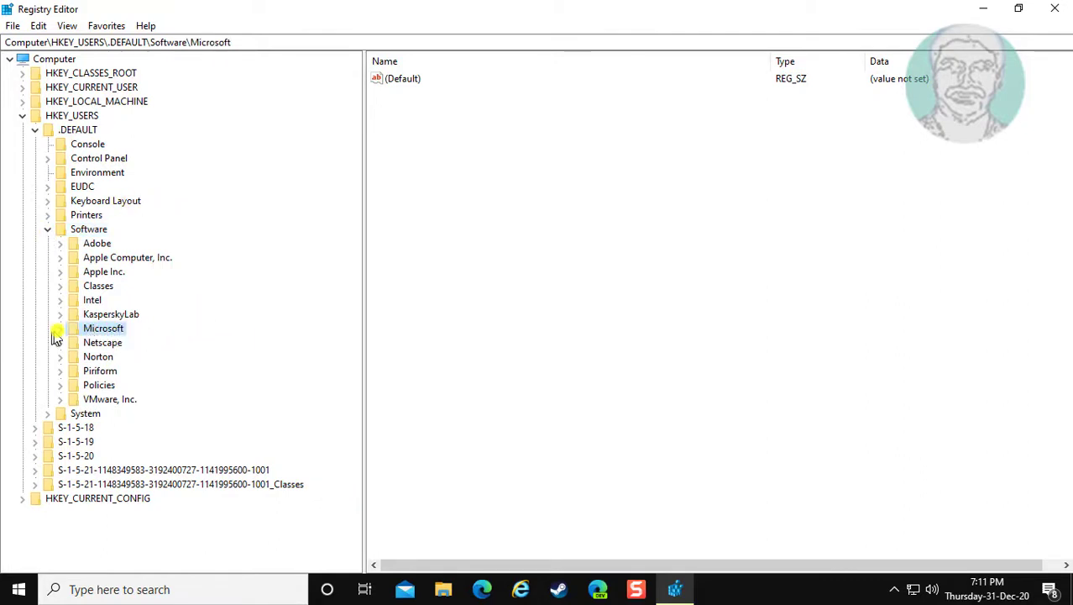
click(60, 330)
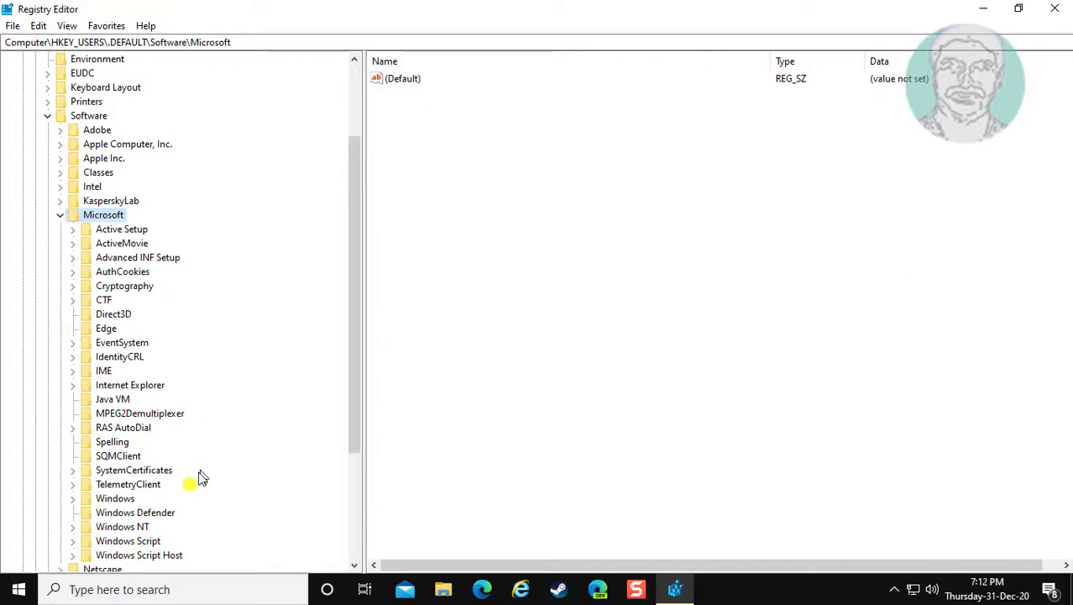
click(117, 500)
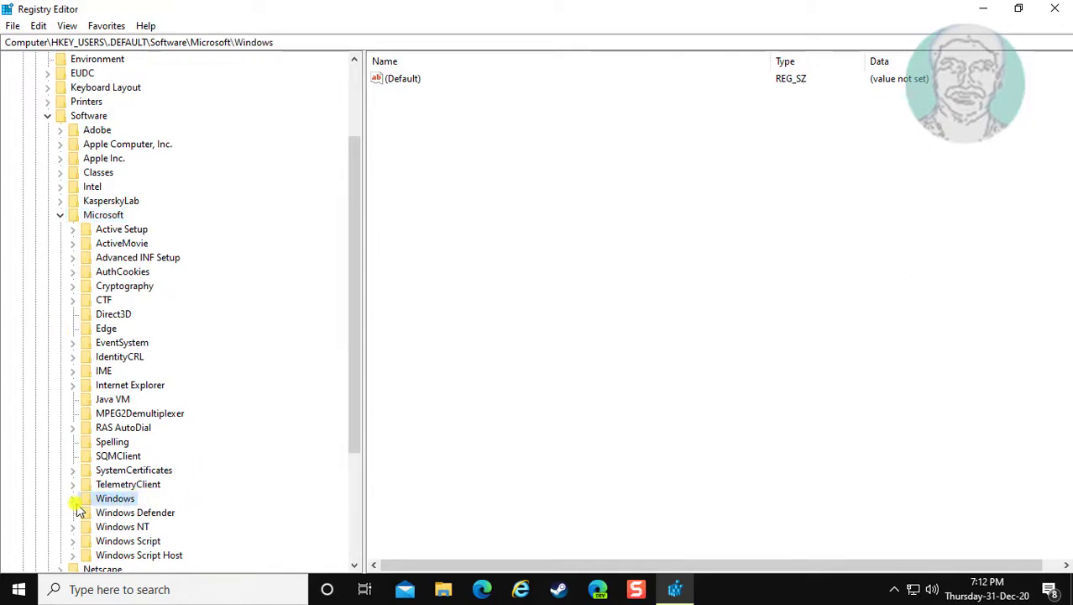
click(73, 499)
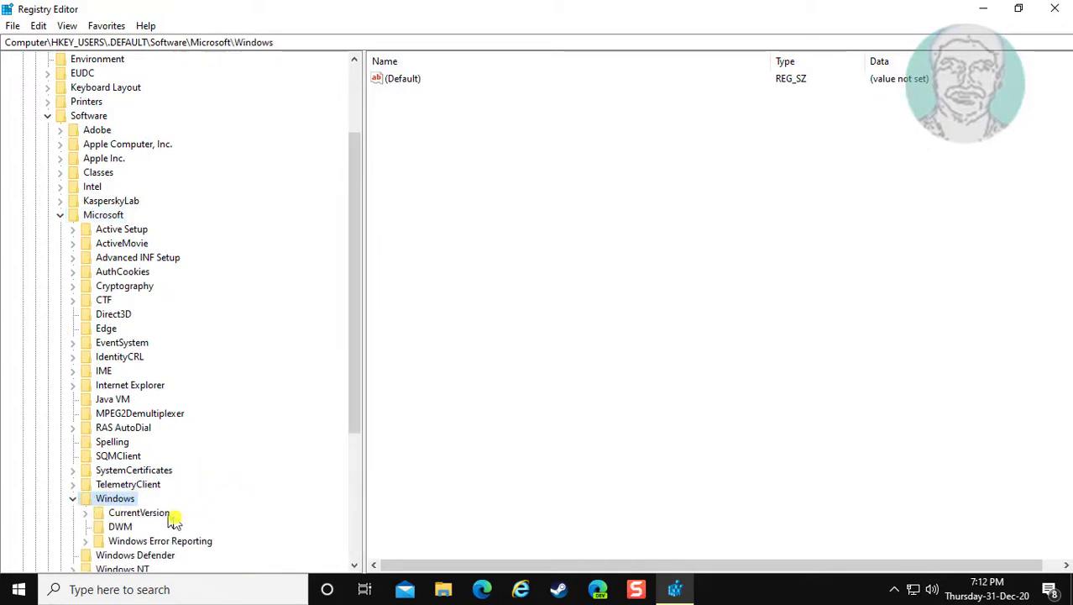
click(143, 516)
Drill into CurrentVersion\Bluetooth\ExceptionDB\Addrs and select the a4d3f4sd device key.
scroll(126, 437, down, 4)
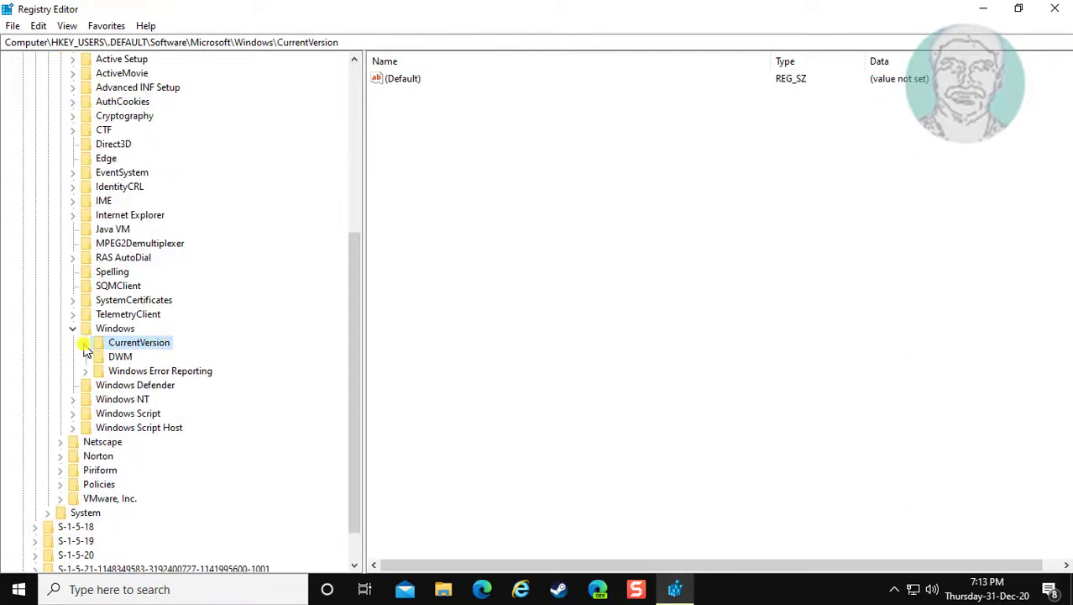
click(85, 343)
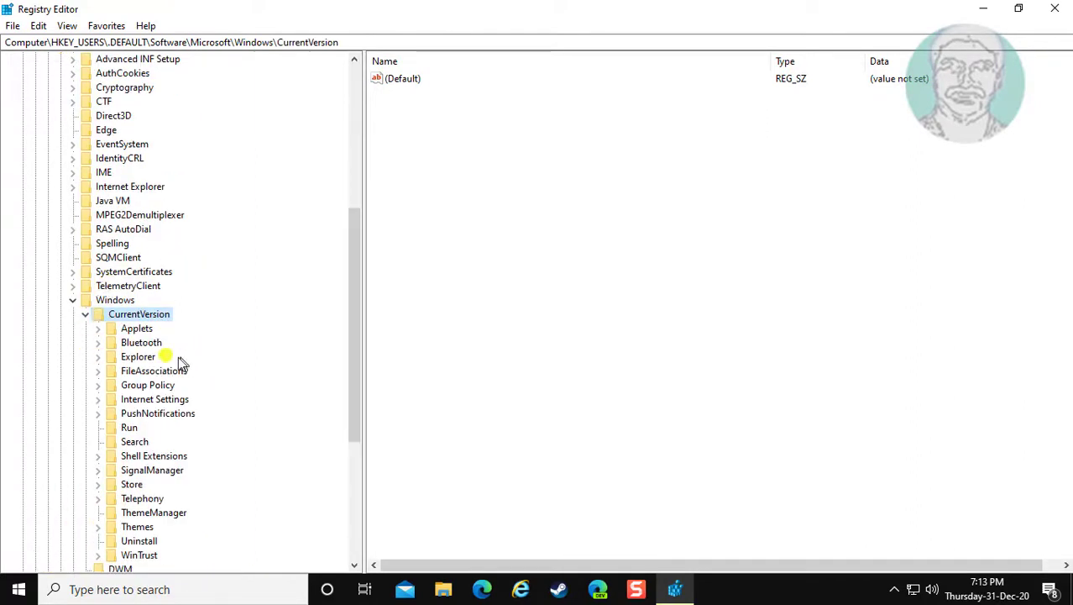
click(143, 343)
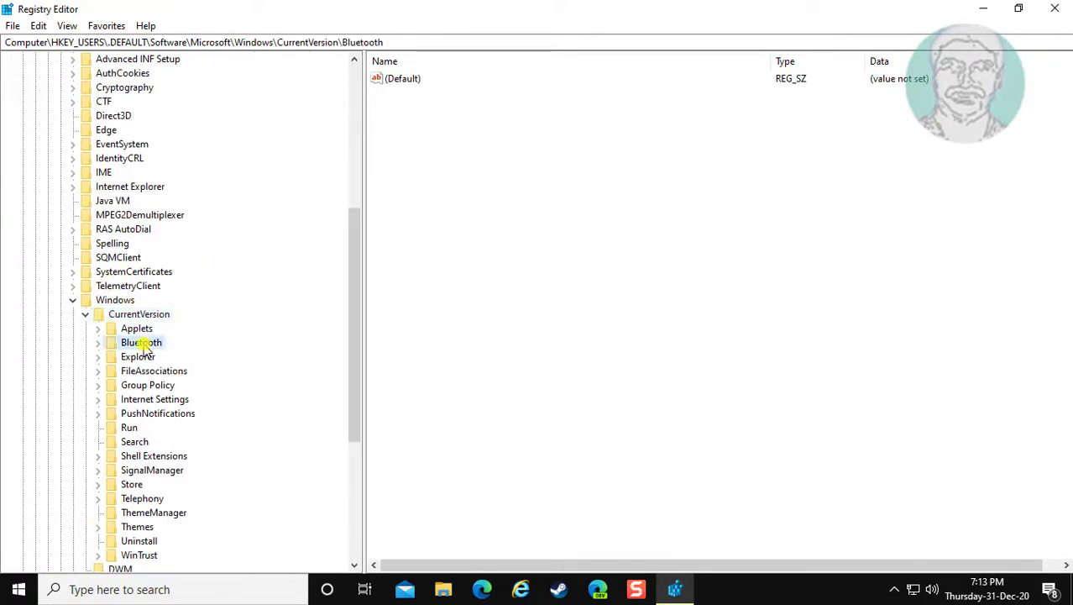
click(99, 343)
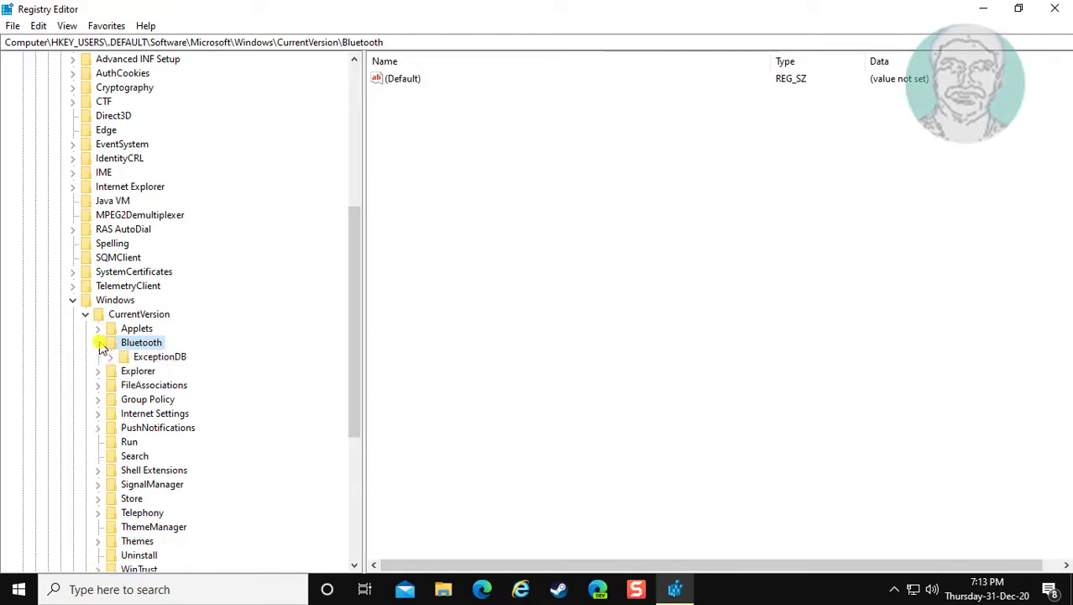
click(158, 362)
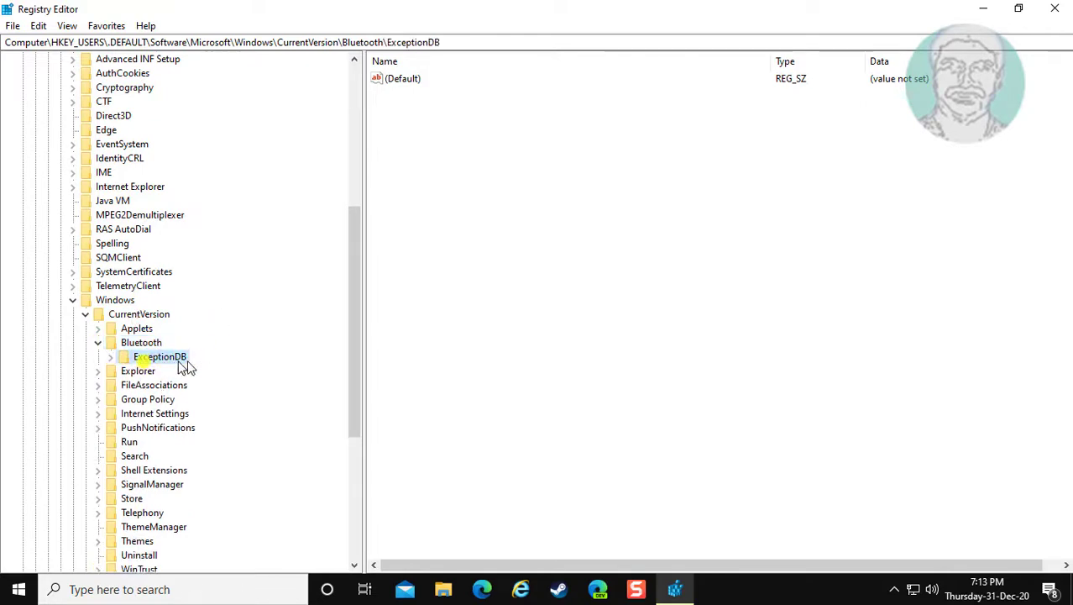
click(112, 359)
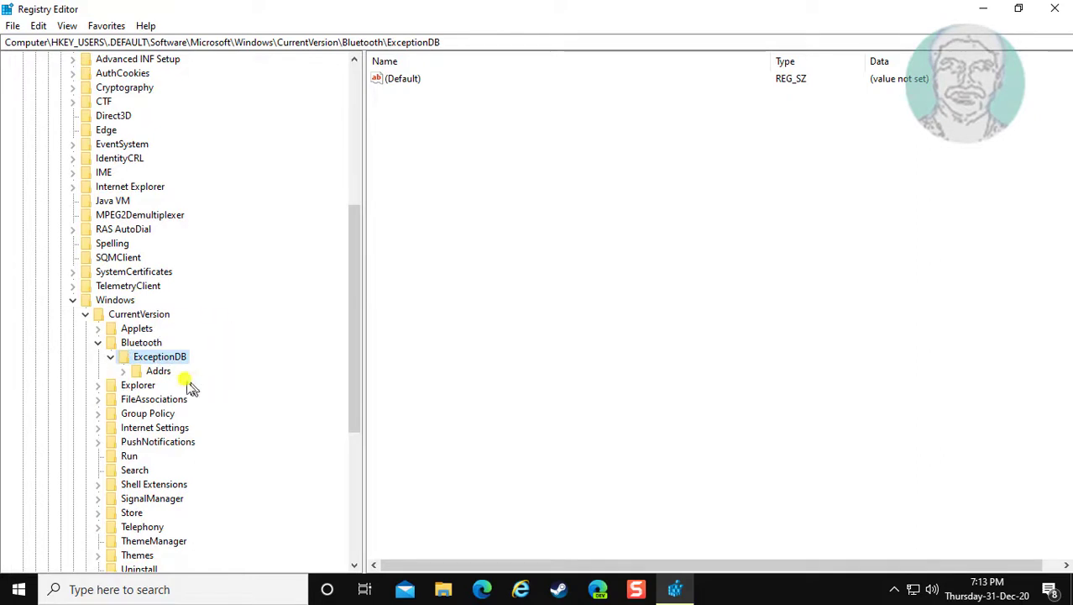
click(158, 371)
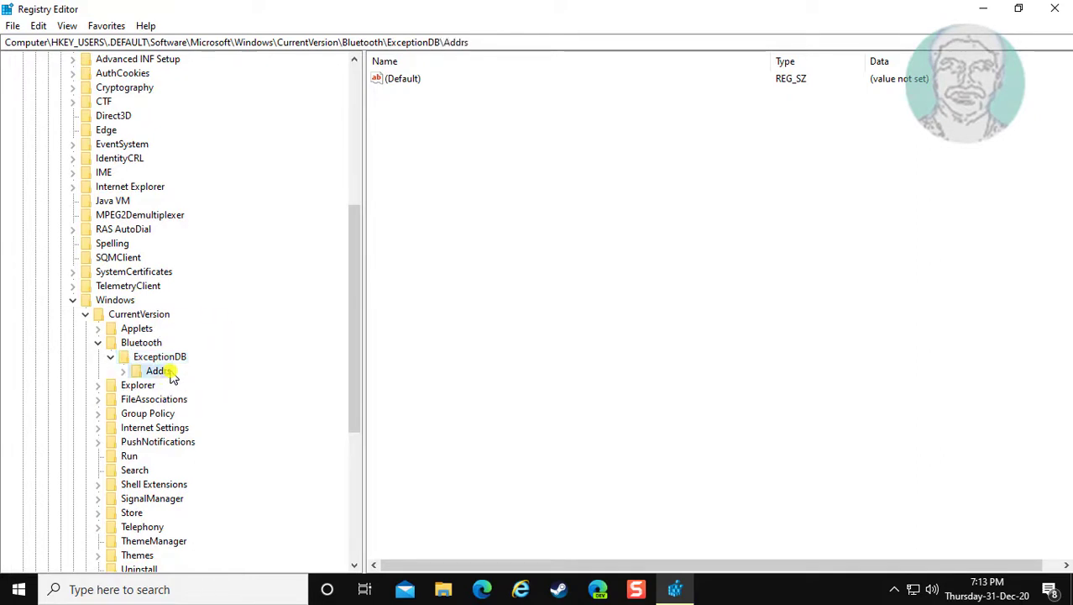
click(124, 372)
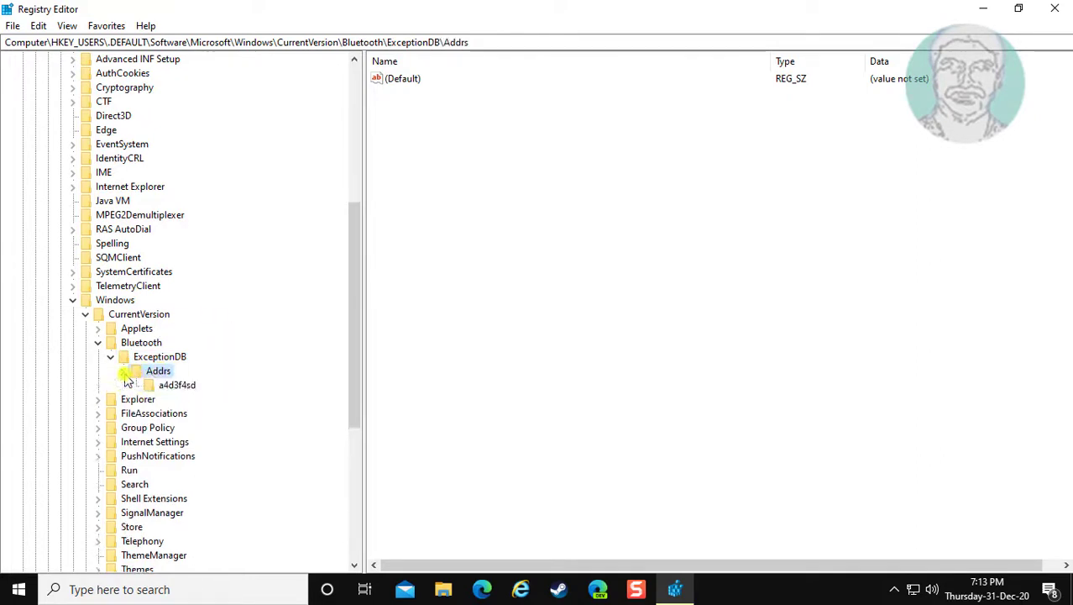
click(190, 388)
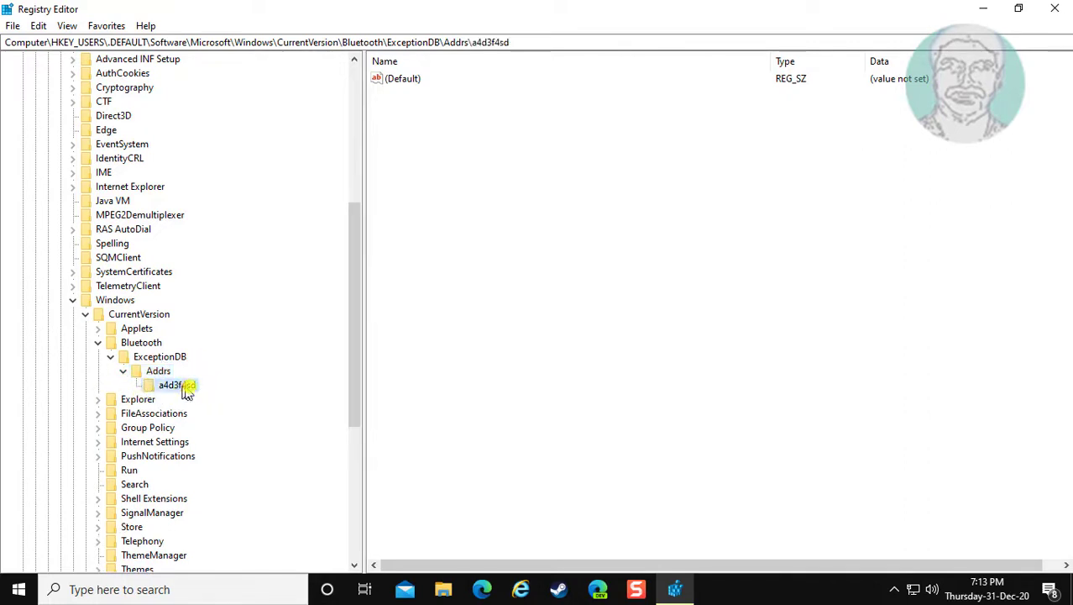
Delete the a4d3f4sd registry key and confirm the deletion.
right_click(191, 390)
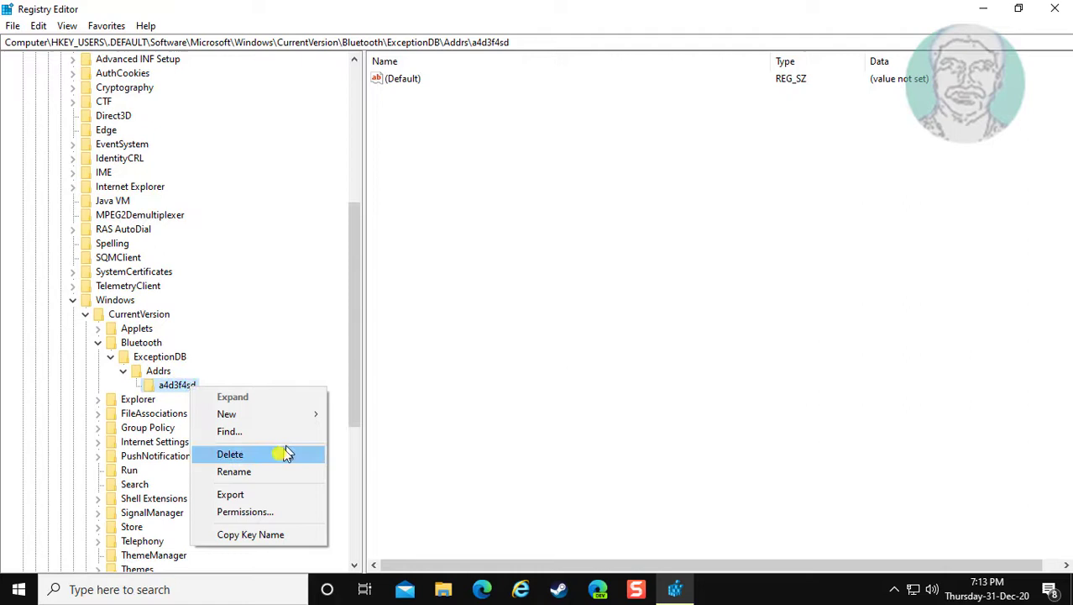
click(230, 454)
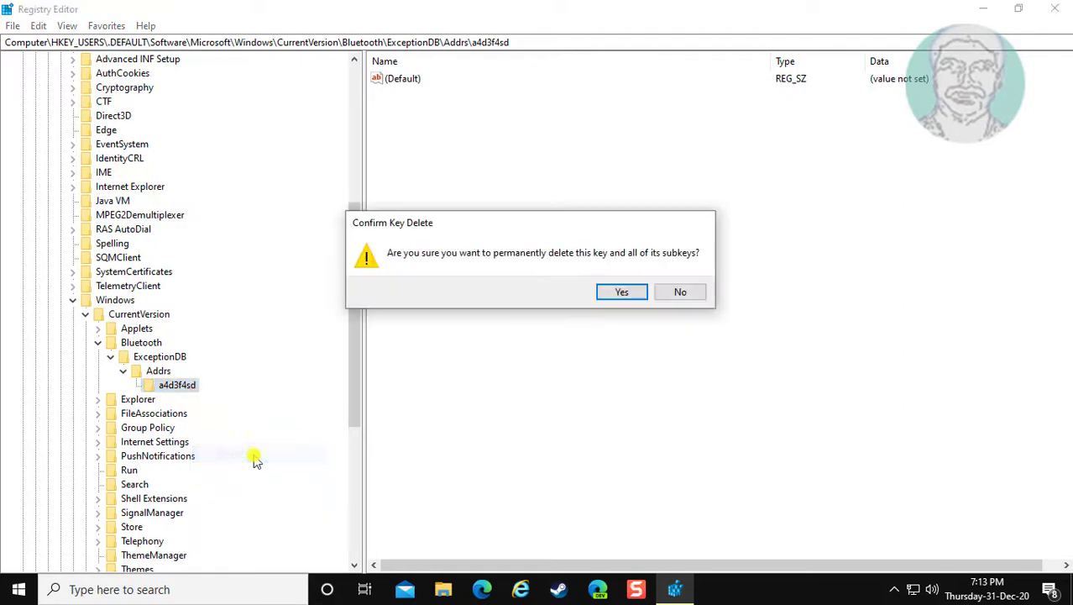
click(622, 294)
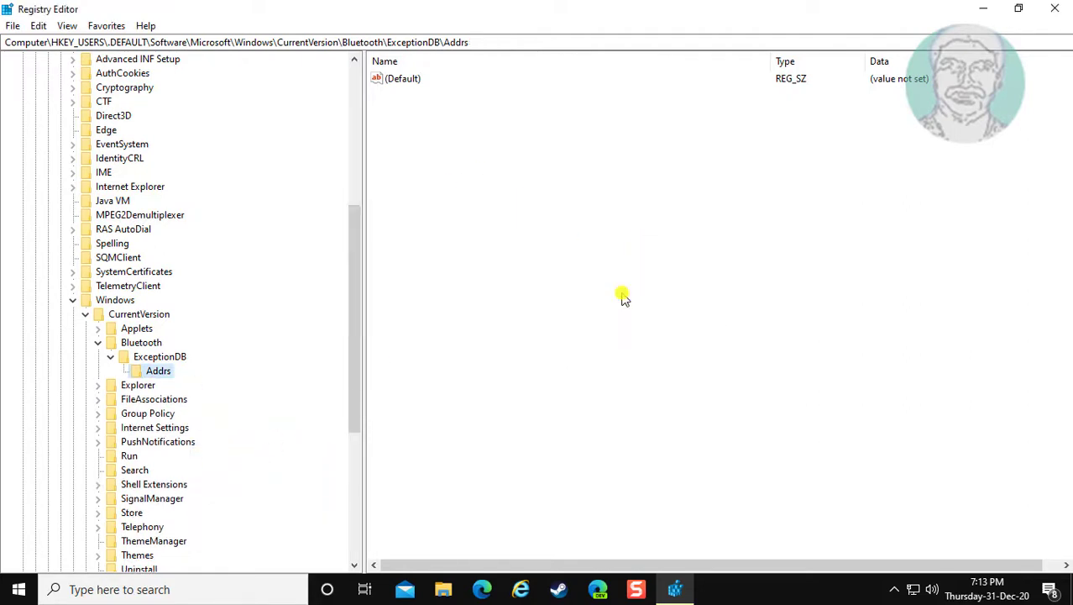
Collapse the expanded tree back to HKEY_USERS and close Registry Editor.
click(111, 358)
click(97, 343)
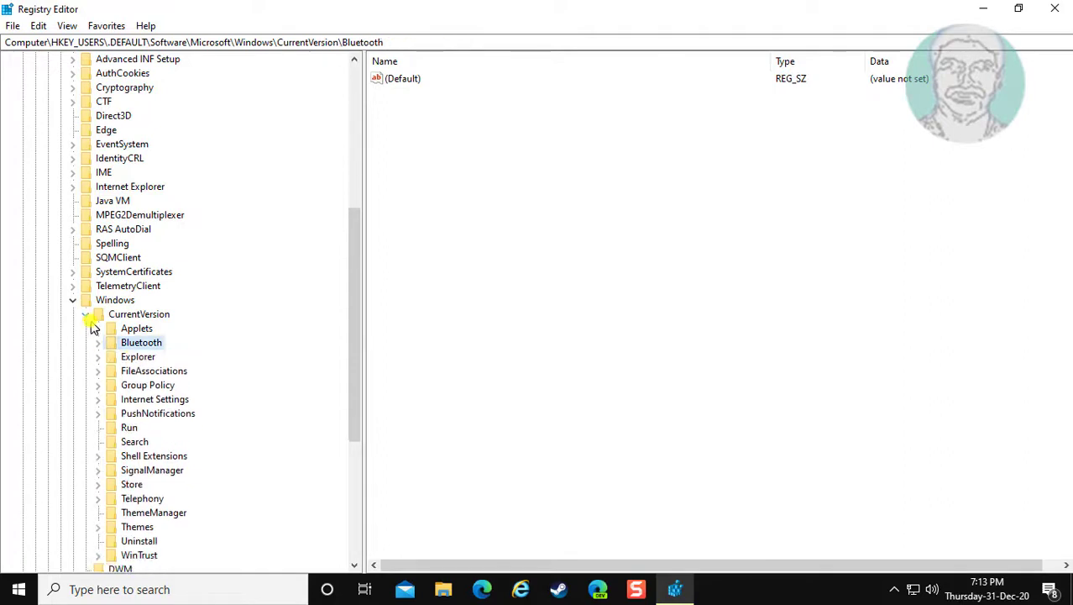
click(86, 315)
click(73, 301)
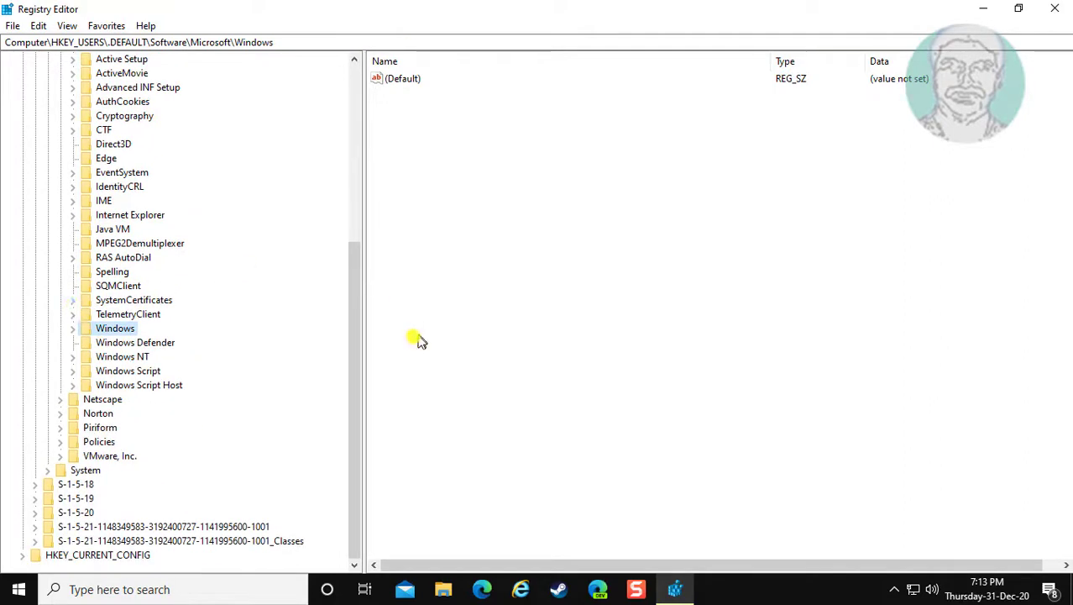
drag(356, 337, 348, 239)
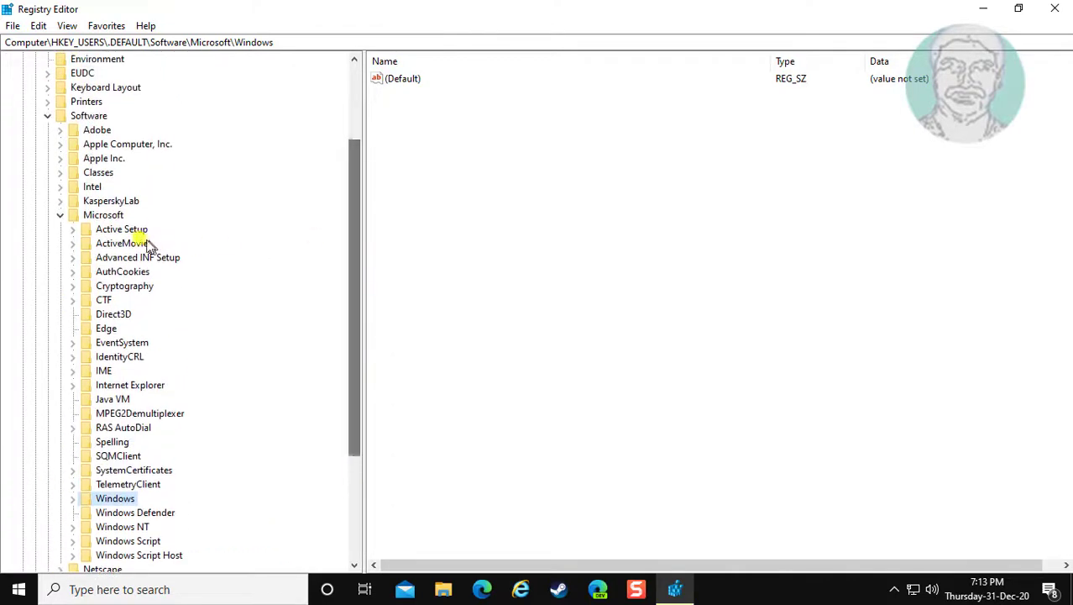
click(59, 213)
click(35, 130)
click(23, 116)
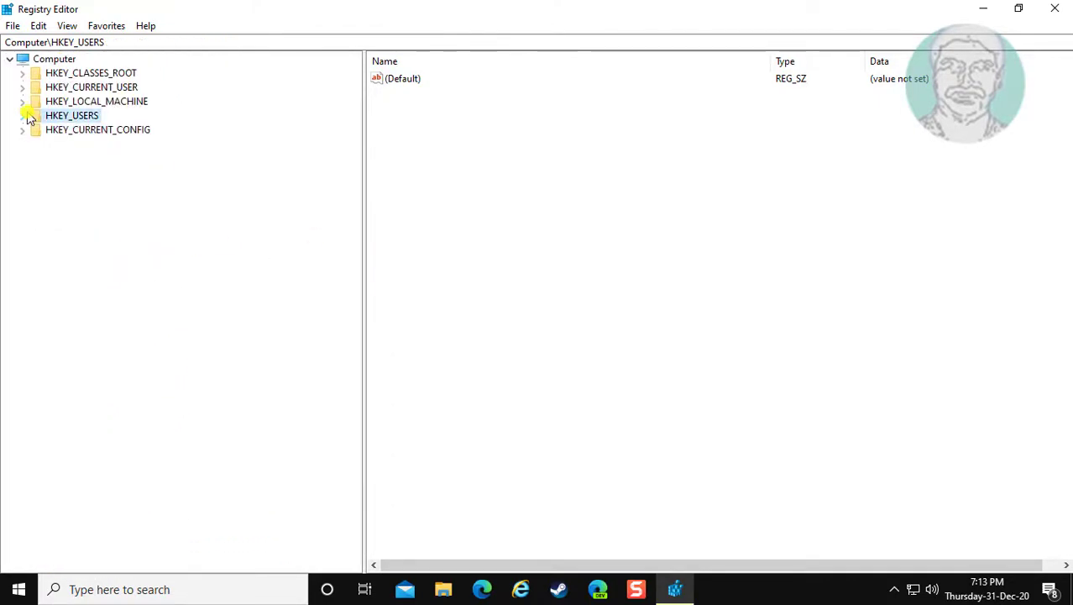
click(1064, 7)
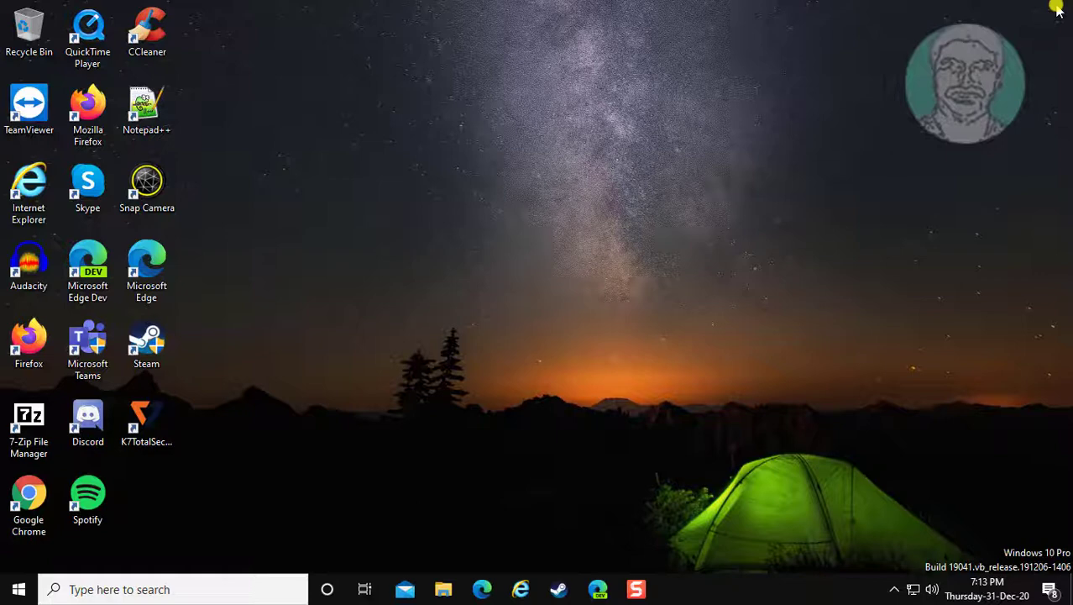
Restart Windows from the Start power menu, then reopen Start after the reboot.
click(18, 589)
click(19, 557)
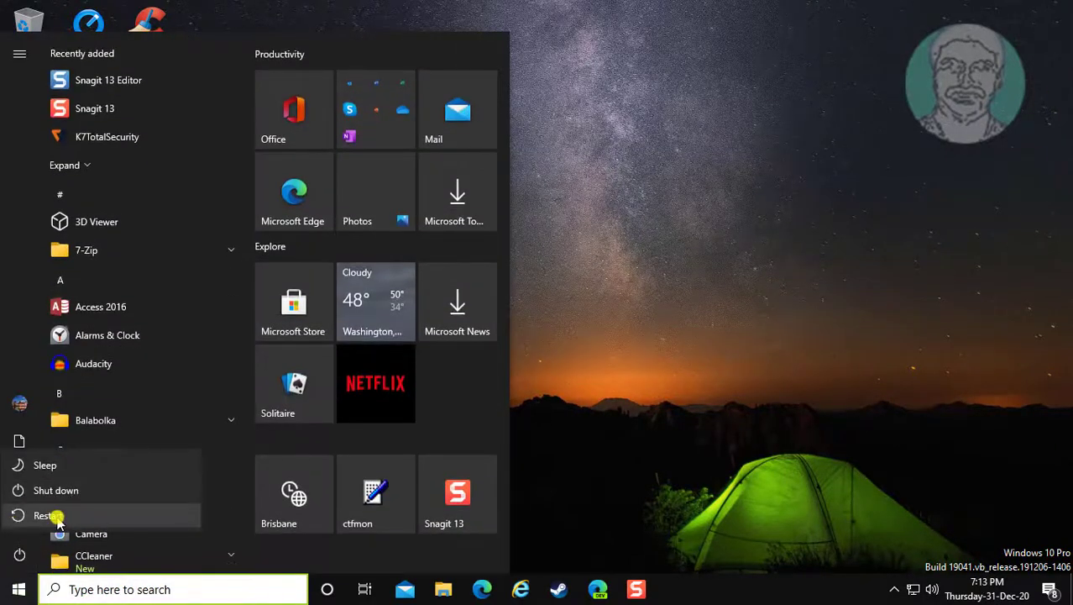
click(27, 511)
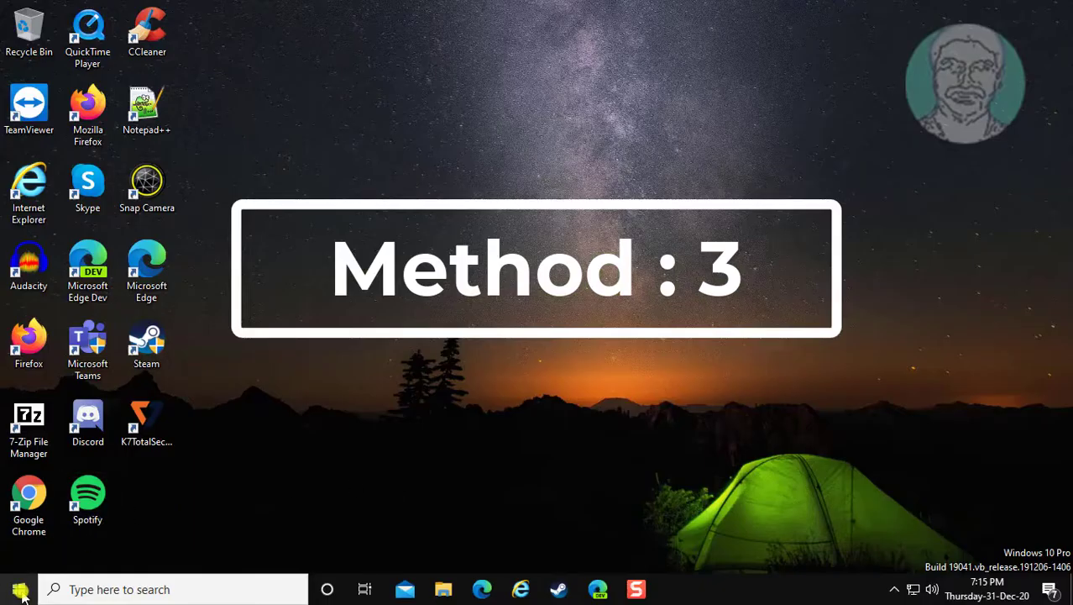
click(18, 591)
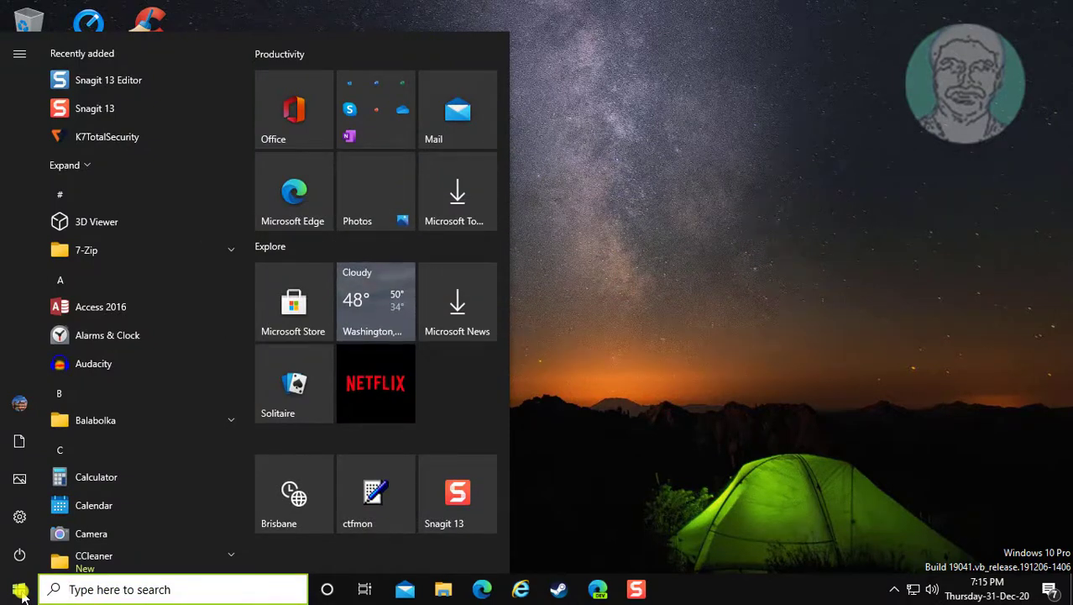
Go to Update & Security > Troubleshoot > Additional troubleshooters and expand the Bluetooth entry.
click(18, 515)
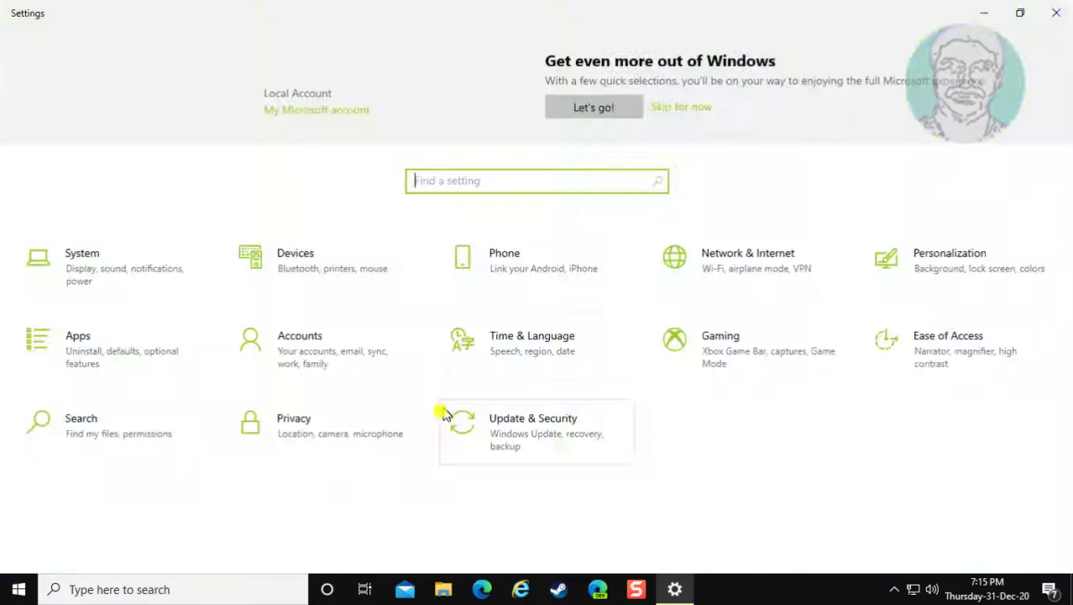
click(527, 441)
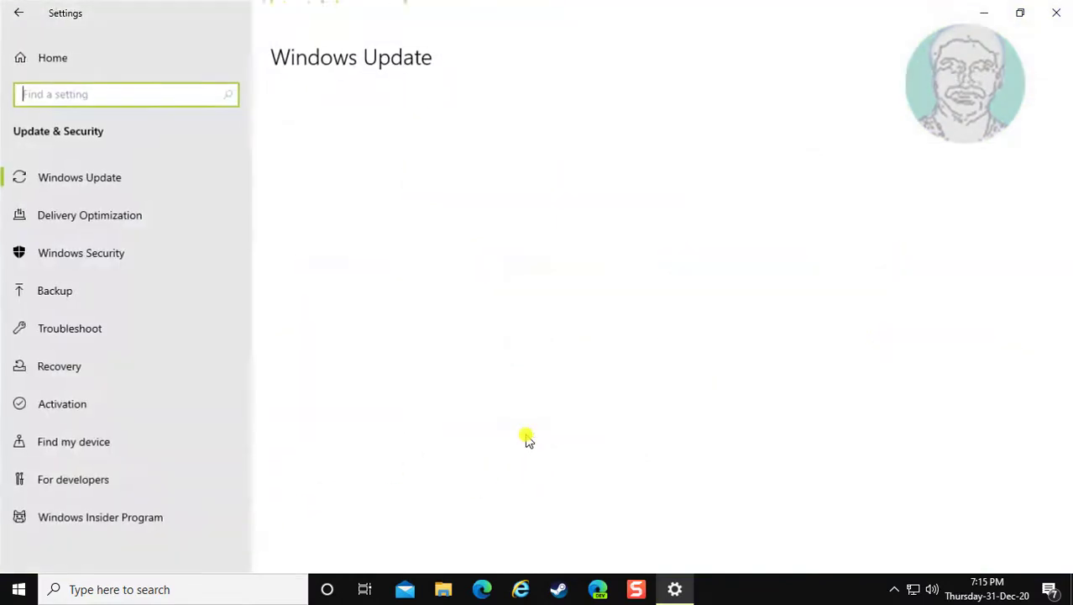
click(77, 338)
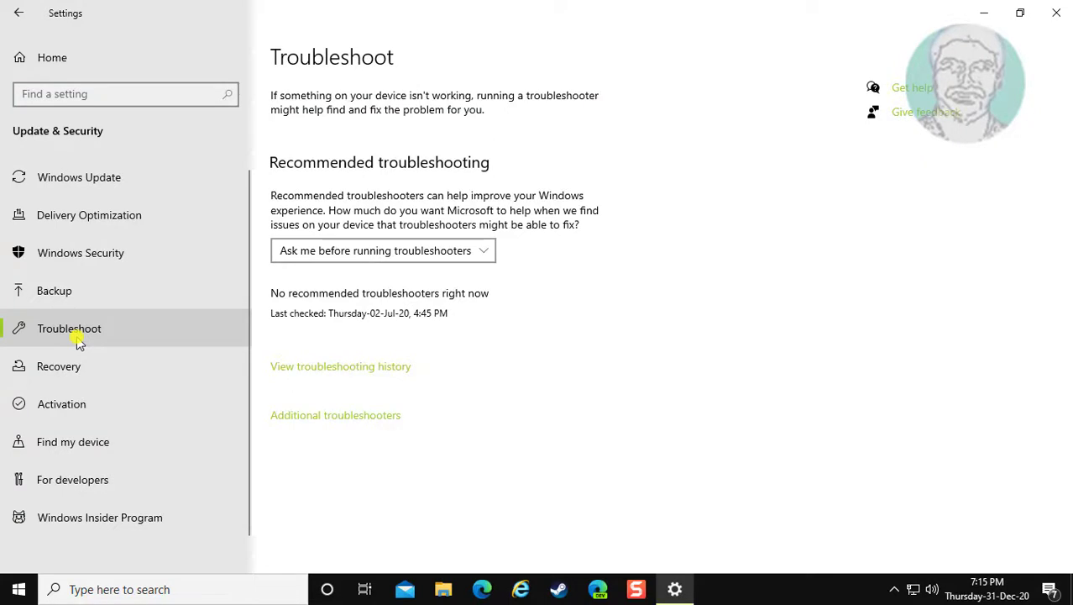
click(375, 418)
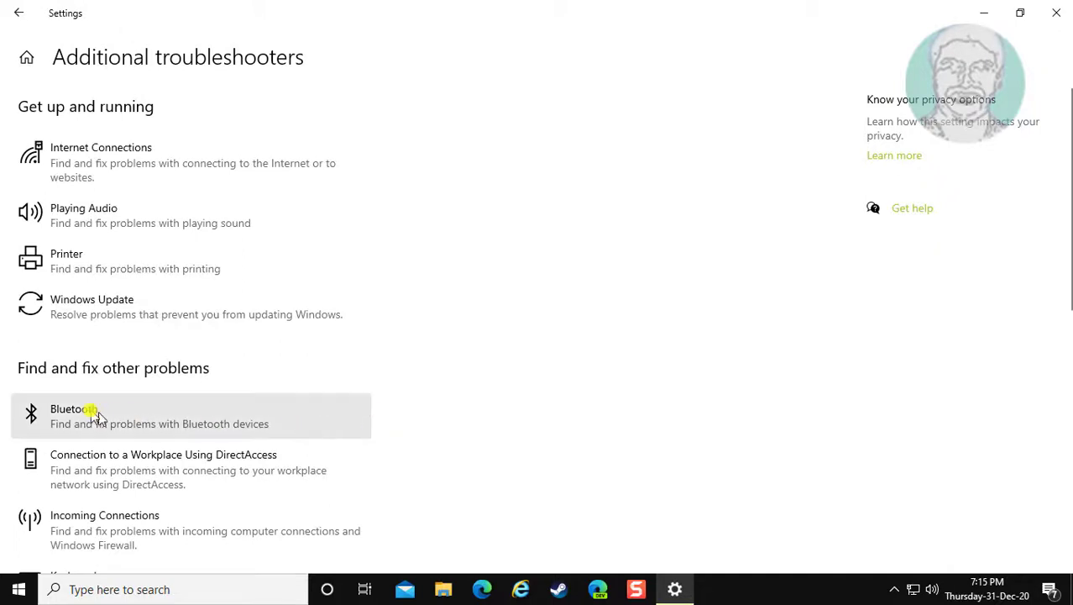
click(177, 420)
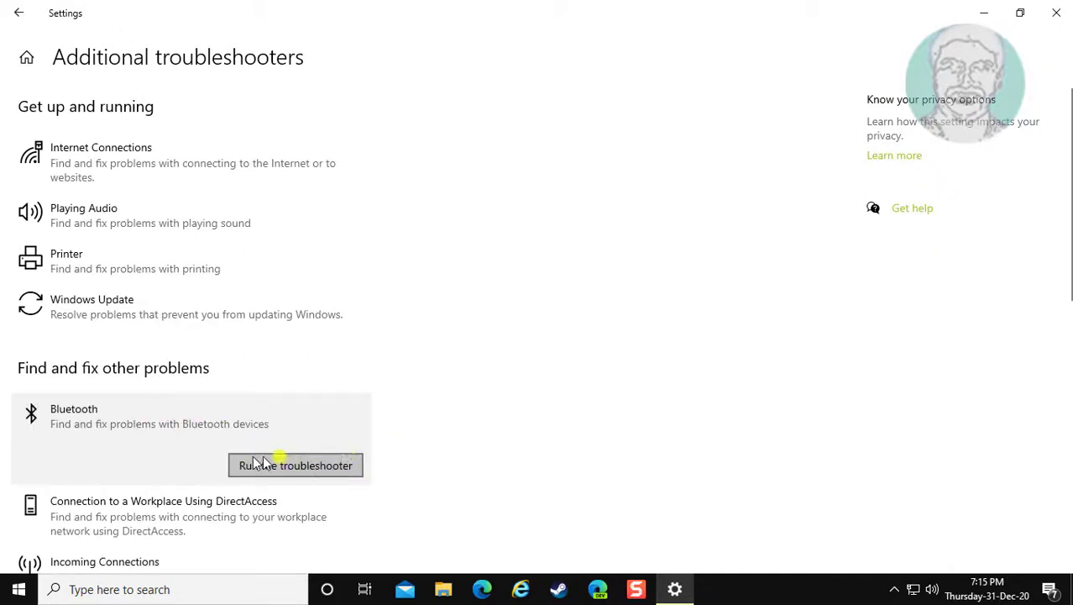
Run the Bluetooth troubleshooter, close Settings, and close the troubleshooter once it finishes.
click(334, 467)
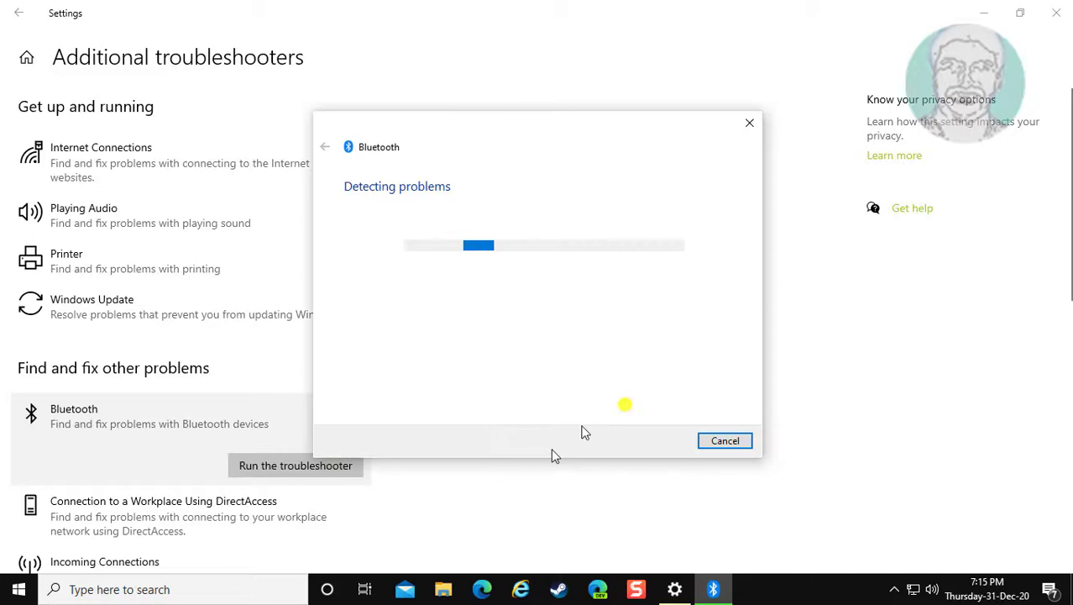
click(1055, 12)
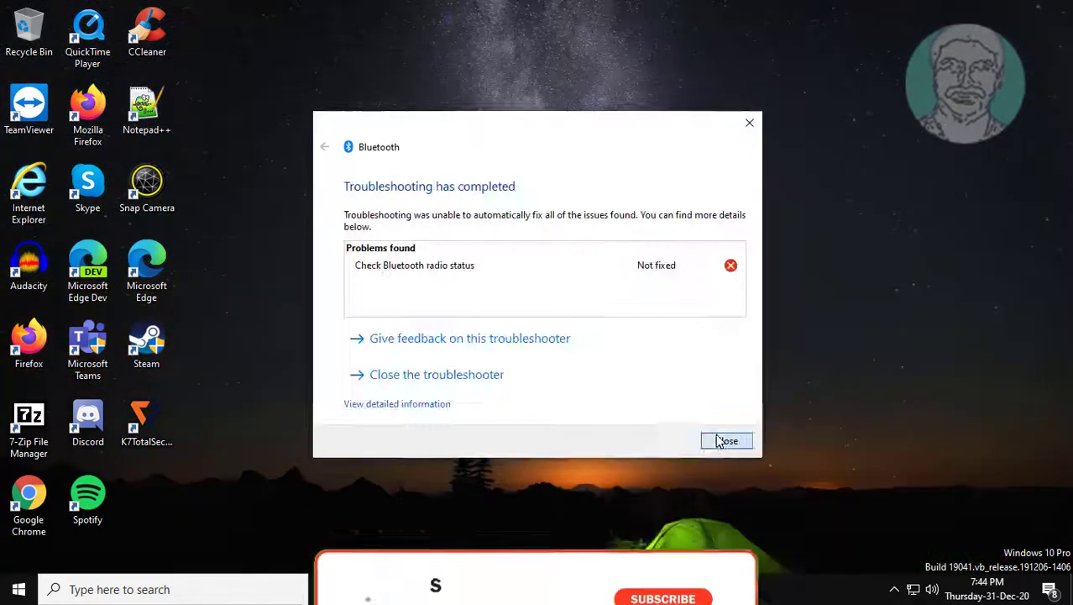
click(718, 439)
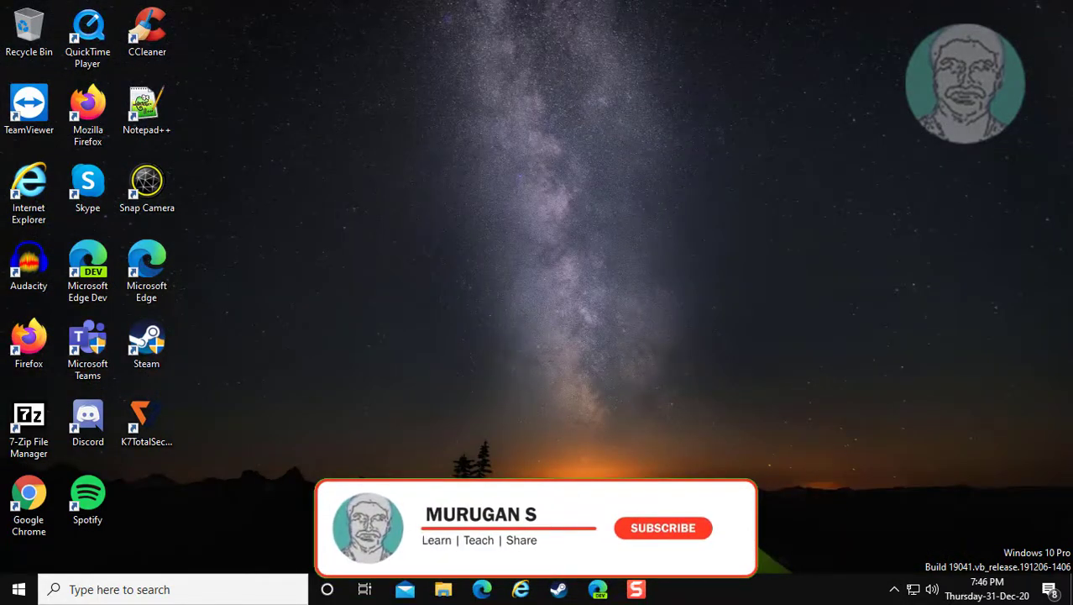
Open Settings > Devices and select MiSuperBassWirelessHeadphones, shown Connected under Audio.
click(12, 592)
click(20, 513)
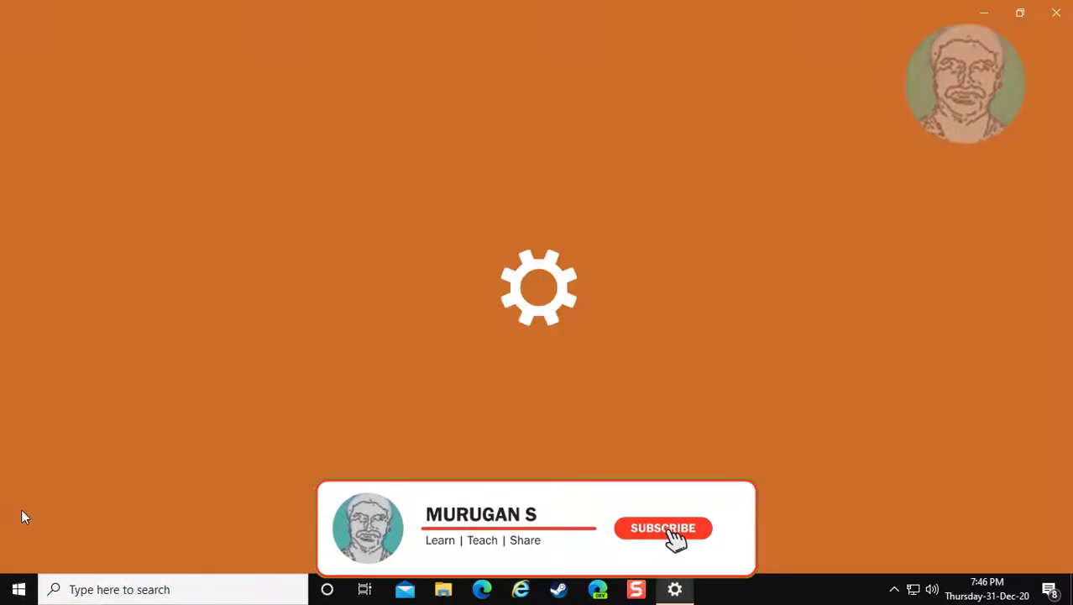
click(311, 274)
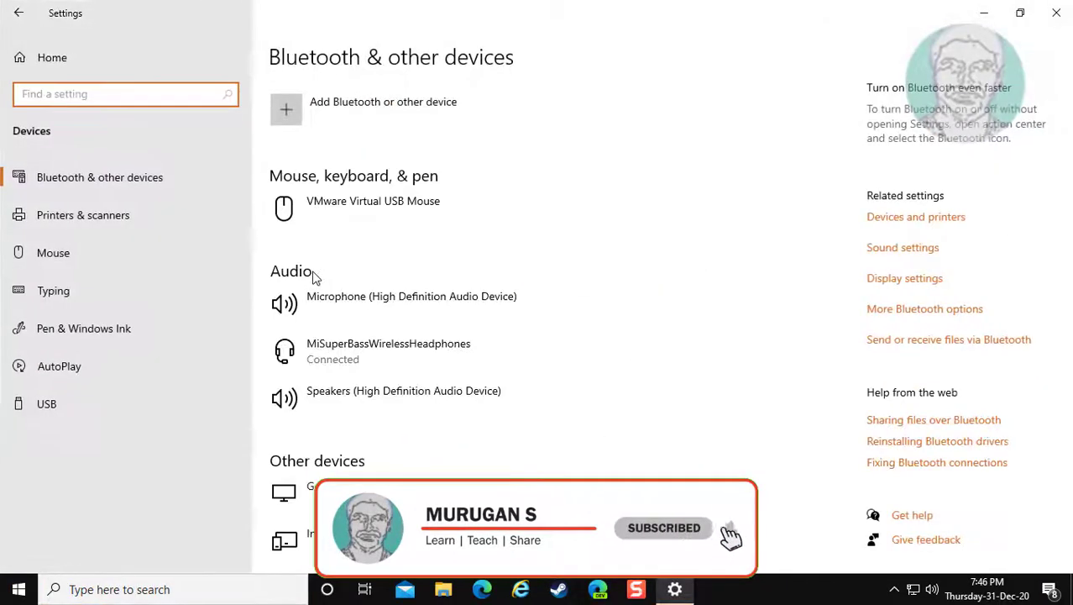
click(397, 377)
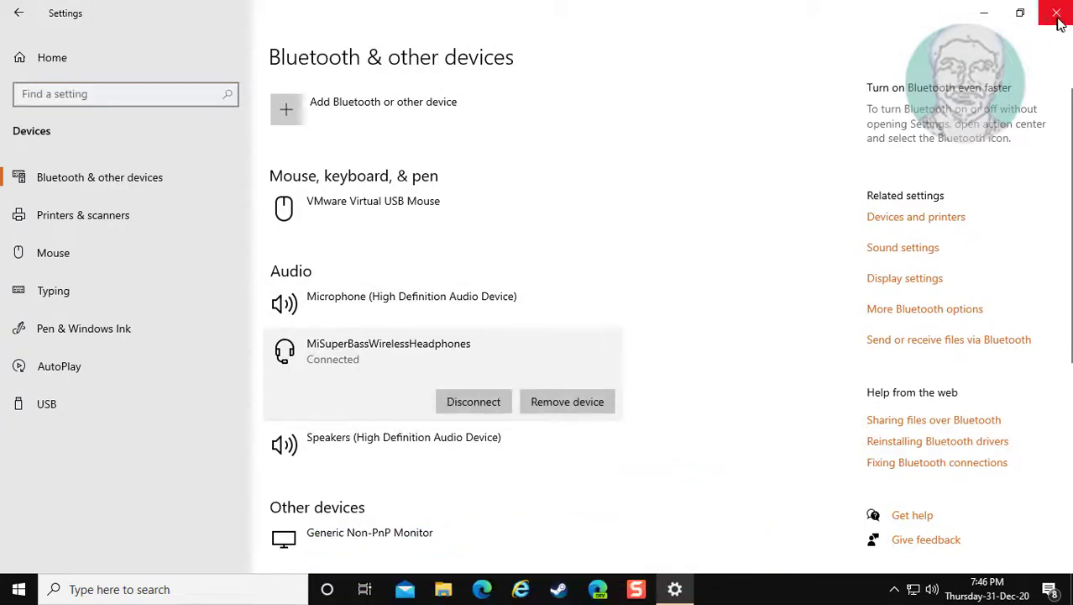